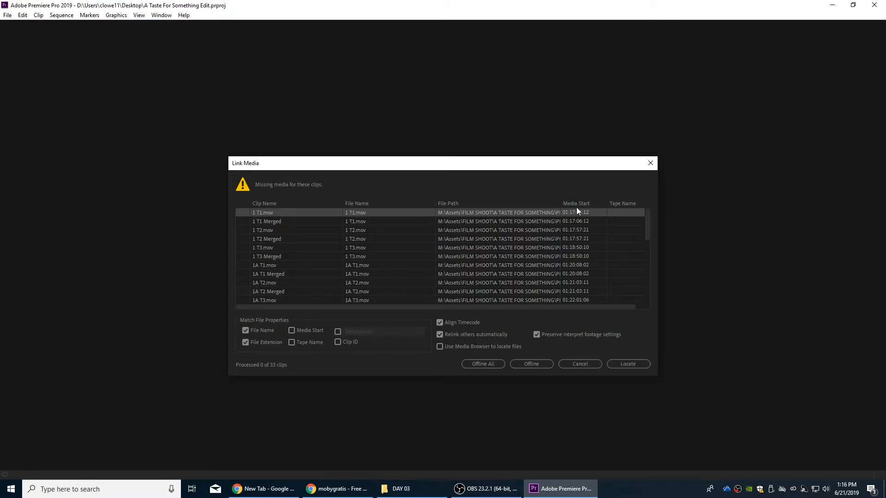
# Relink the missing clips using 1 T1.mov in the HIGH QUALITY folder and preview the ATFS EDIT sequence at 00:00:42:22.
pyautogui.moveTo(559, 203); pyautogui.dragTo(587, 205)
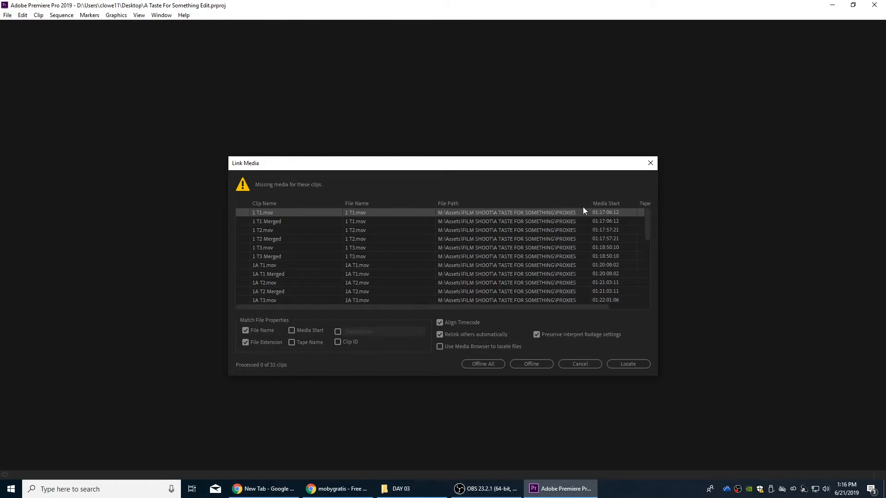
pyautogui.click(629, 364)
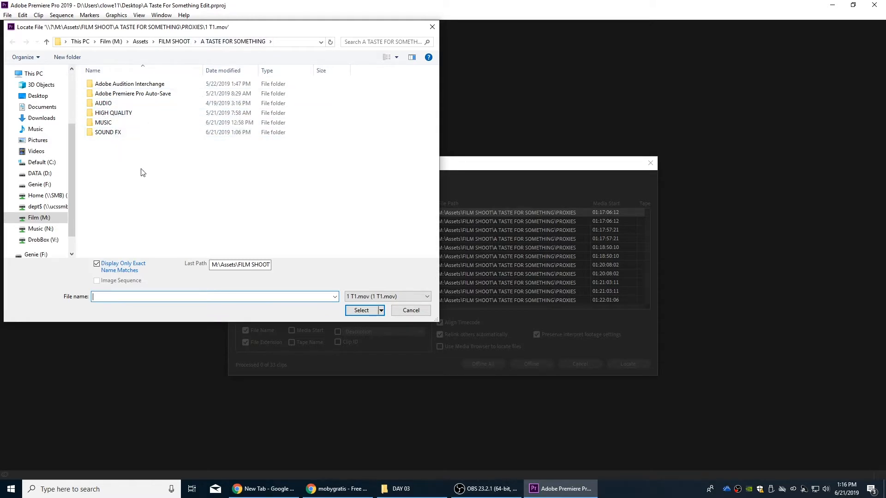
pyautogui.doubleClick(121, 113)
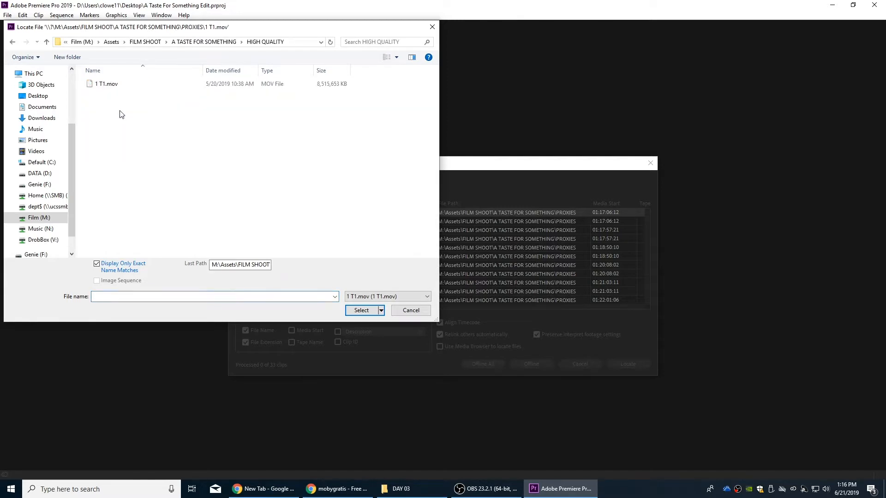
pyautogui.doubleClick(102, 85)
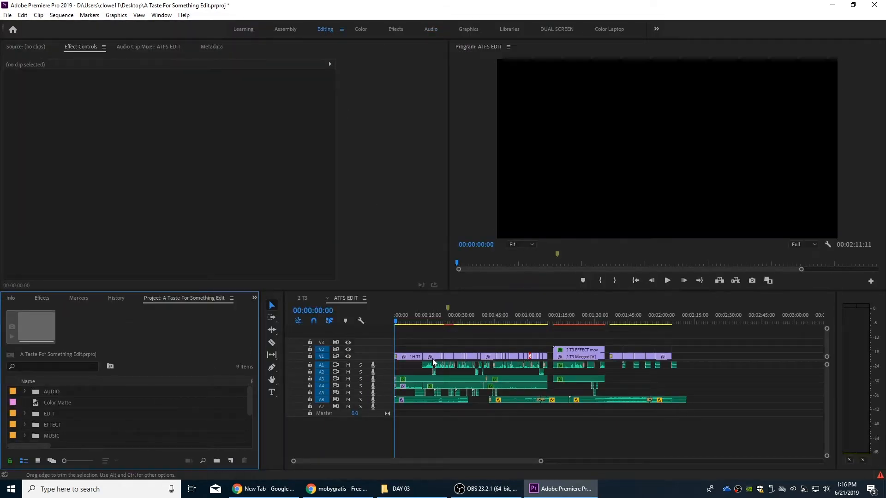
pyautogui.click(478, 320)
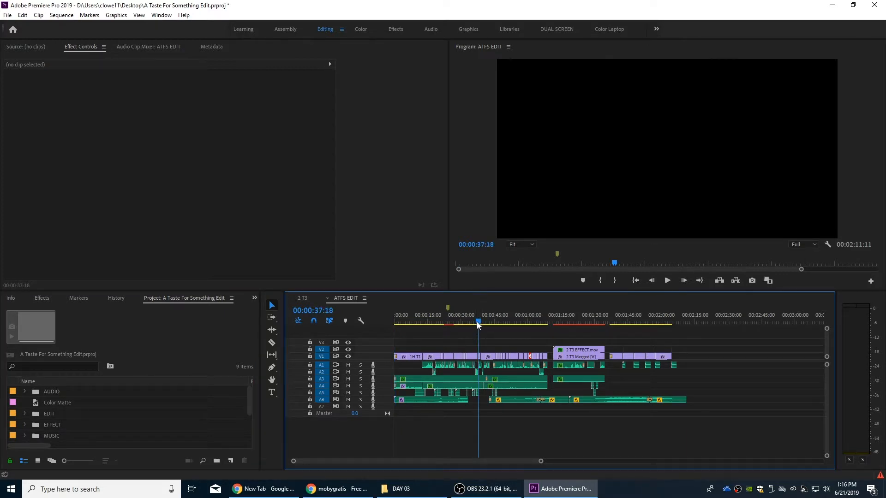
pyautogui.click(490, 321)
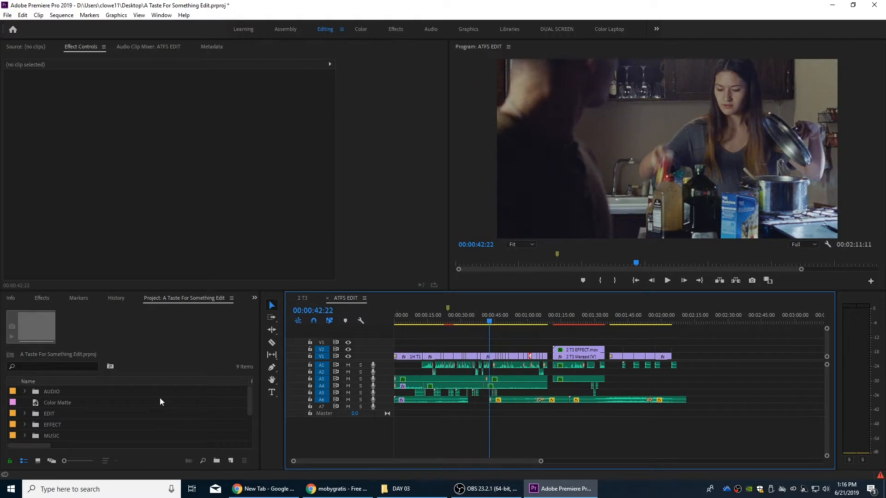
# Import 1 T1.mov into the project from the HIGH QUALITY folder at M:\Assets\FILM SHOOT\A TASTE FOR SOMETHING.
pyautogui.press('`')
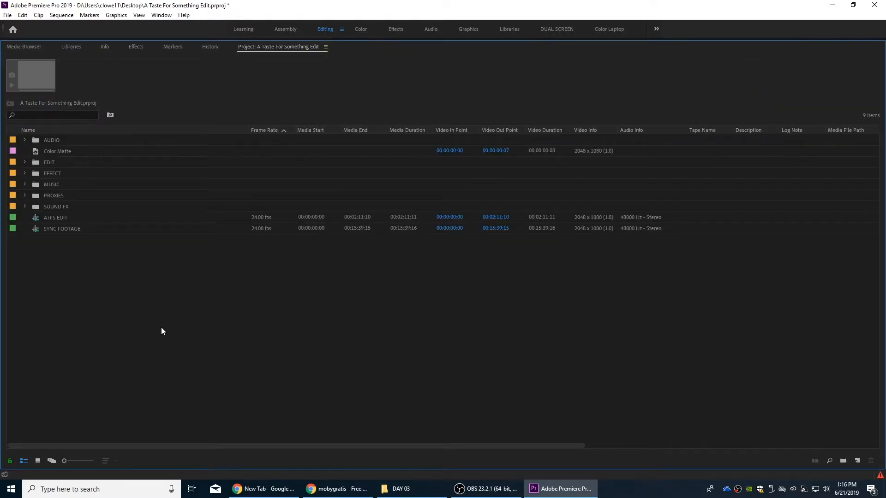
pyautogui.doubleClick(161, 327)
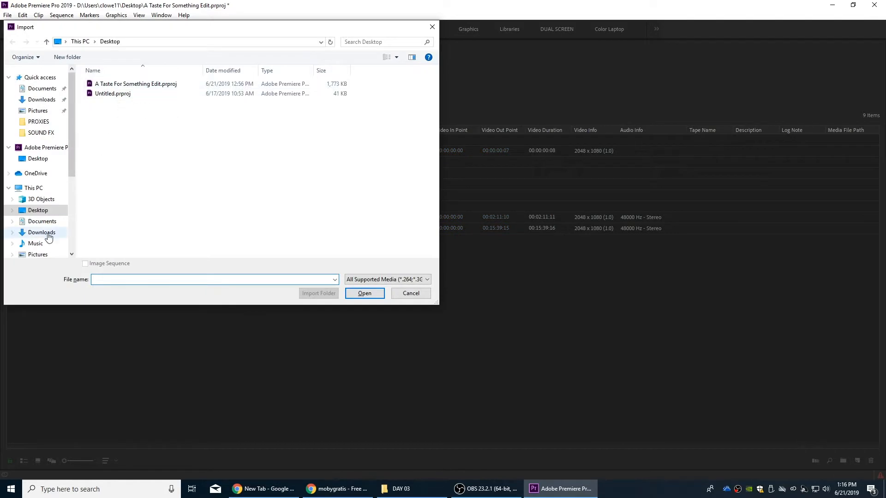
pyautogui.scroll(-3, 50, 226)
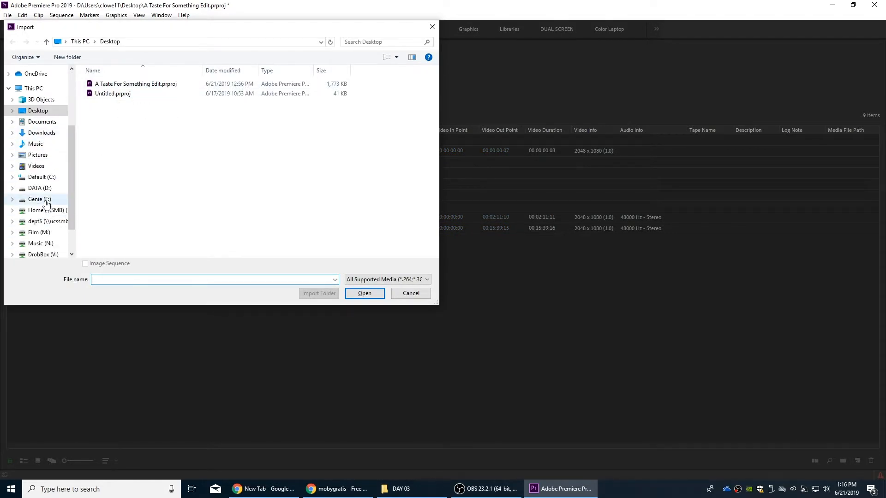
pyautogui.click(42, 233)
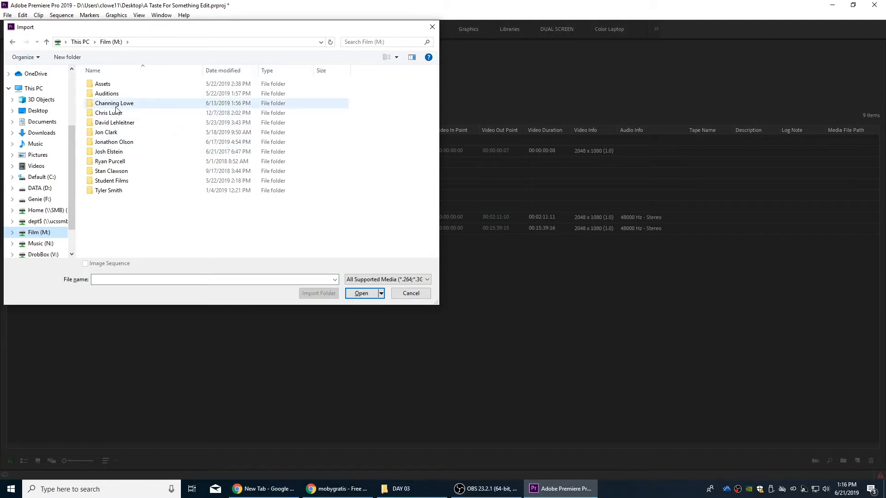
pyautogui.doubleClick(106, 84)
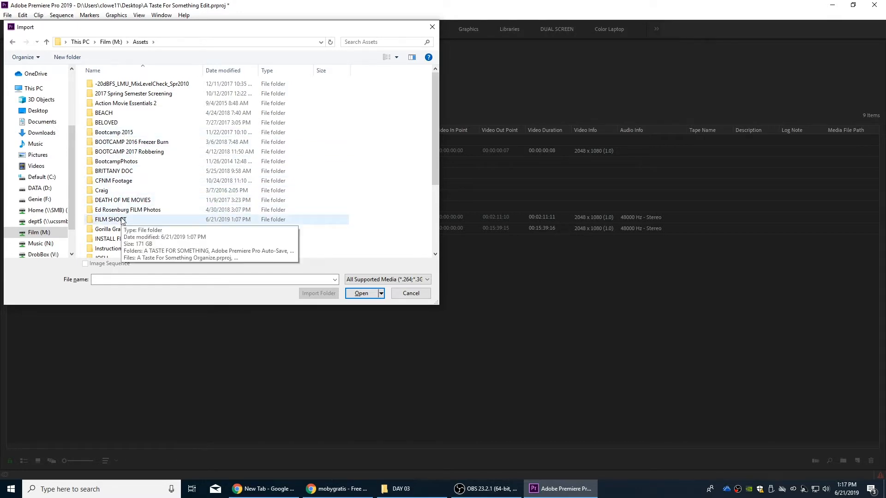
pyautogui.doubleClick(114, 220)
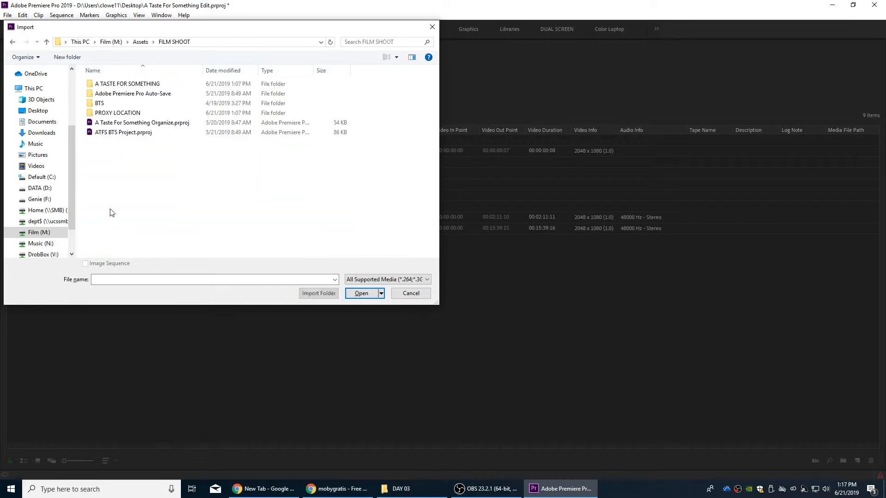
pyautogui.doubleClick(115, 84)
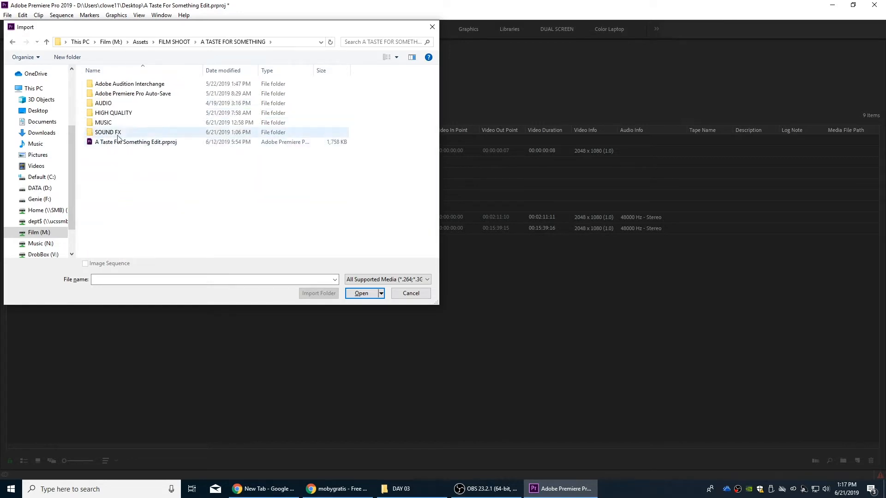
pyautogui.doubleClick(115, 116)
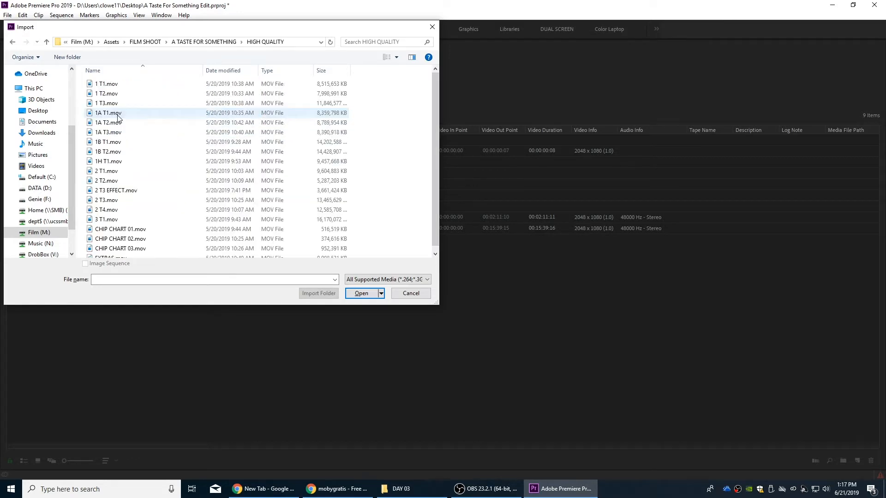
pyautogui.doubleClick(106, 85)
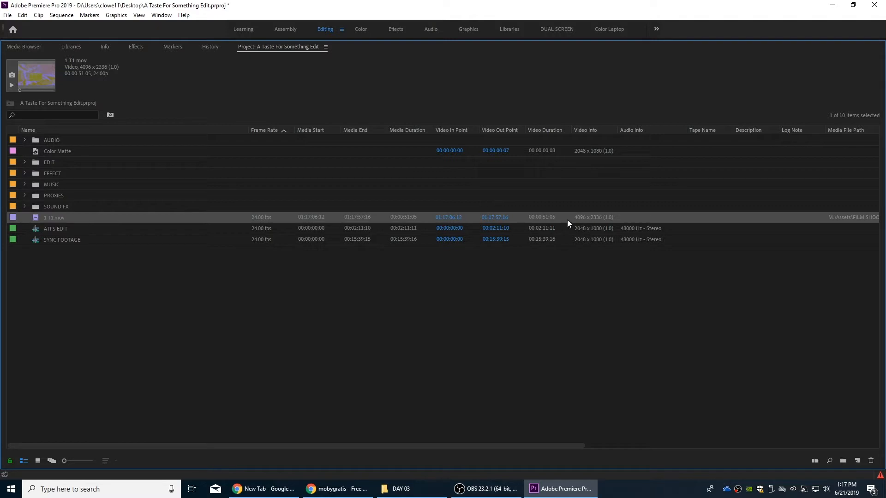
# Create a new sequence from the imported 1 T1.mov and delete the clip from its timeline.
pyautogui.click(24, 162)
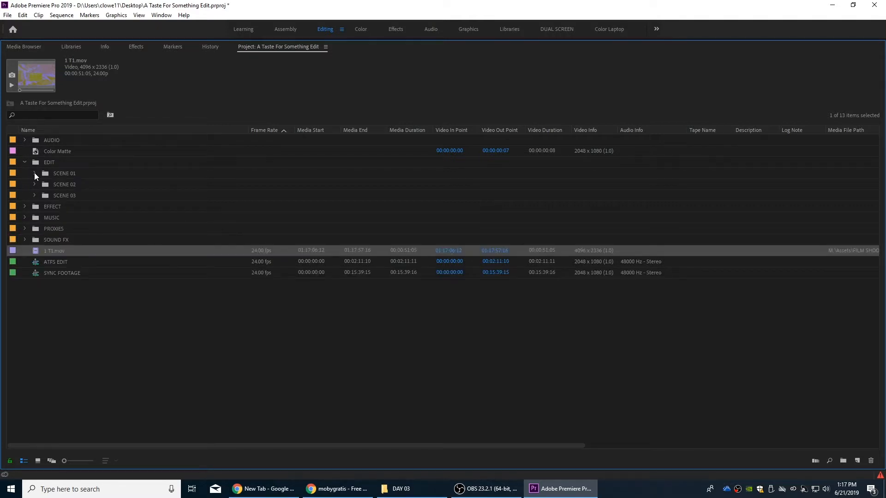
pyautogui.click(34, 174)
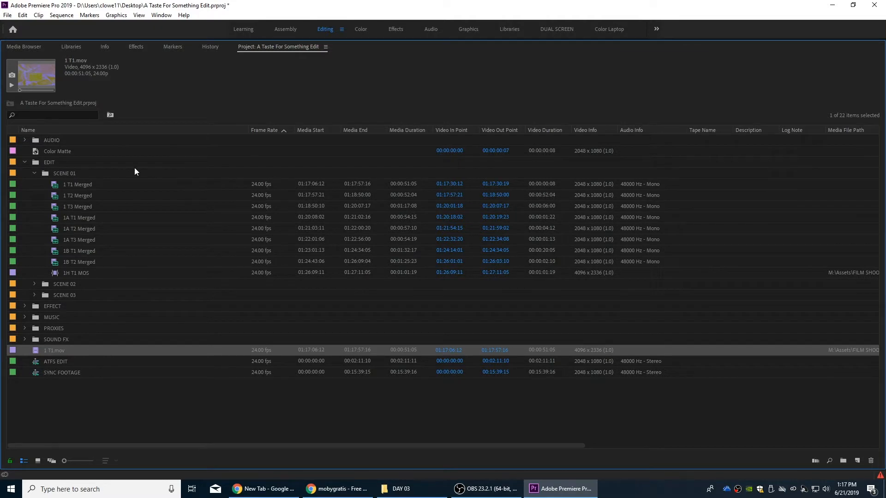
pyautogui.click(34, 174)
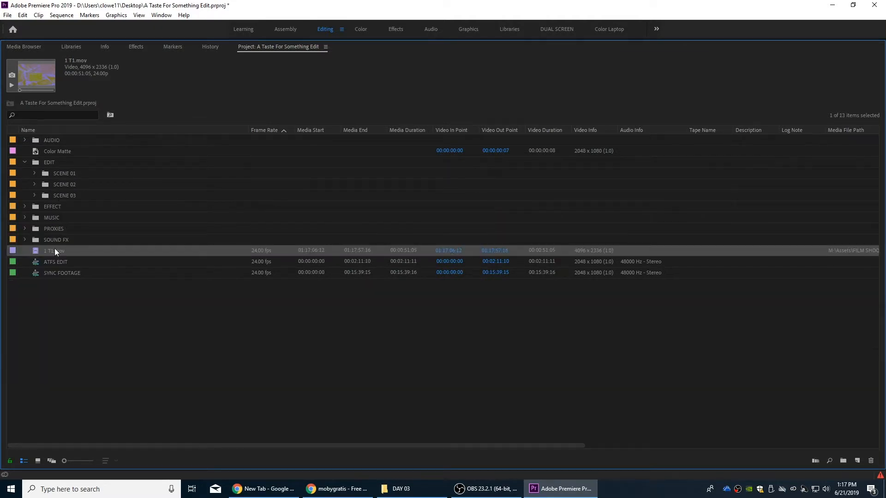
pyautogui.moveTo(38, 249); pyautogui.dragTo(857, 461)
pyautogui.click(456, 384)
pyautogui.press('Delete')
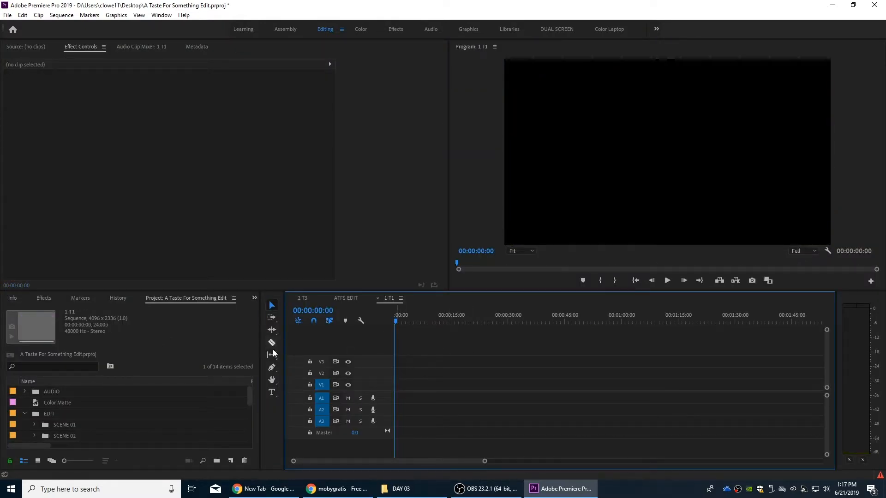
# Collapse the EDIT bin and delete the imported 1 T1.mov clip from the project.
pyautogui.click(24, 414)
pyautogui.press('`')
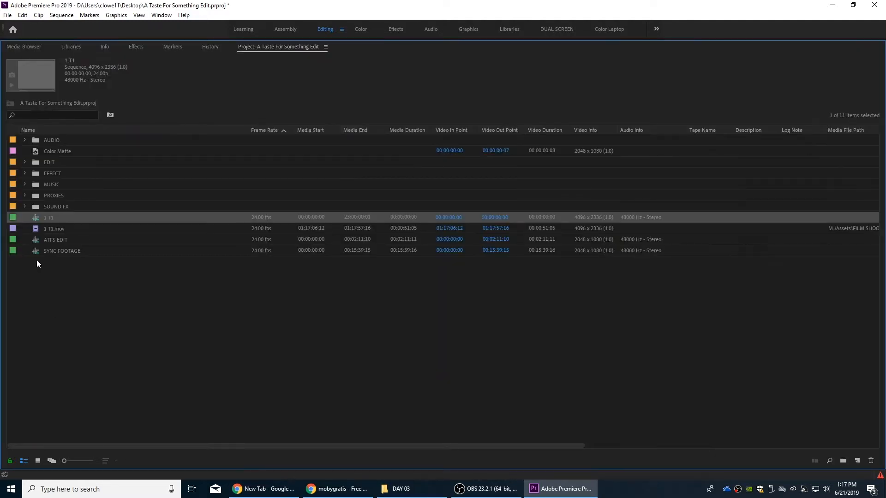
pyautogui.click(35, 226)
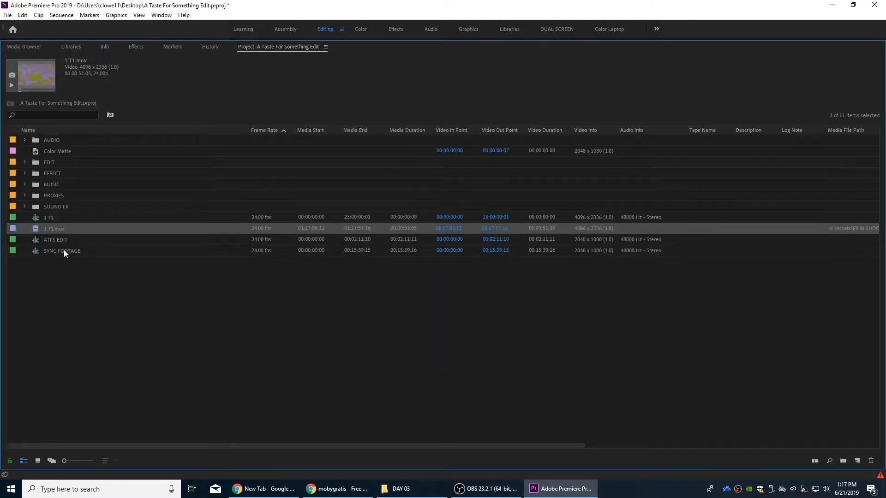
pyautogui.press('Delete')
# Rename the new 1 T1 sequence to 4K EDIT.
pyautogui.click(50, 220)
pyautogui.click(54, 220)
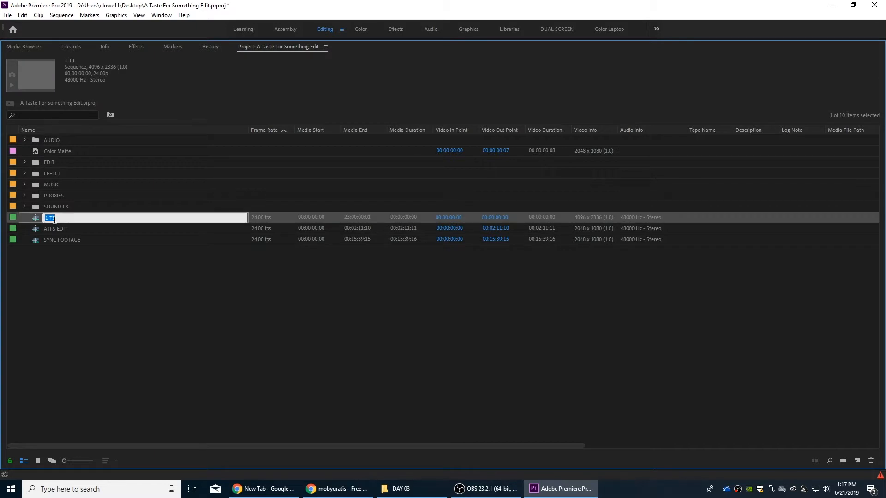
pyautogui.write('4K EDIT')
pyautogui.press('Return')
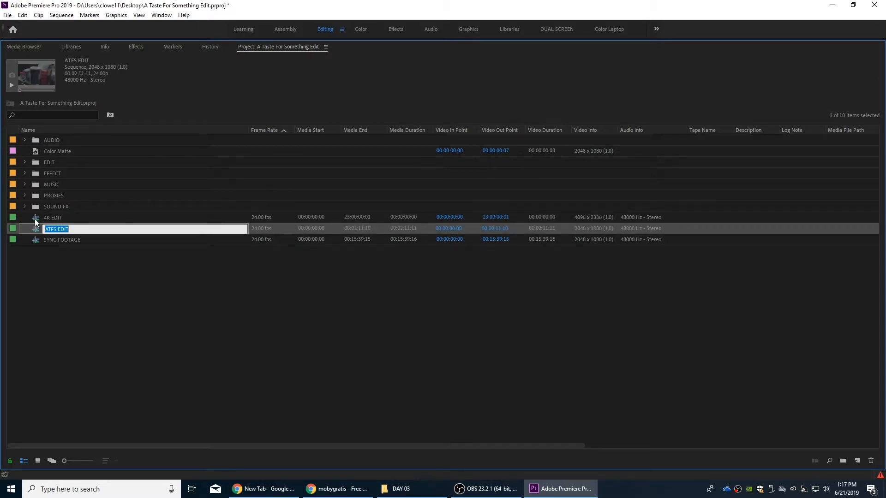
# Copy all clips from the ATFS EDIT sequence and paste them into the empty 4K EDIT sequence.
pyautogui.click(39, 218)
pyautogui.doubleClick(37, 226)
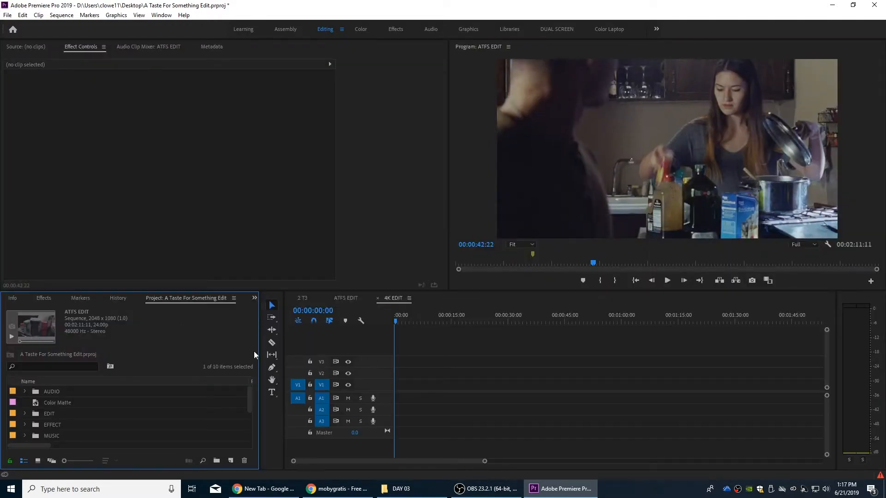
pyautogui.click(346, 298)
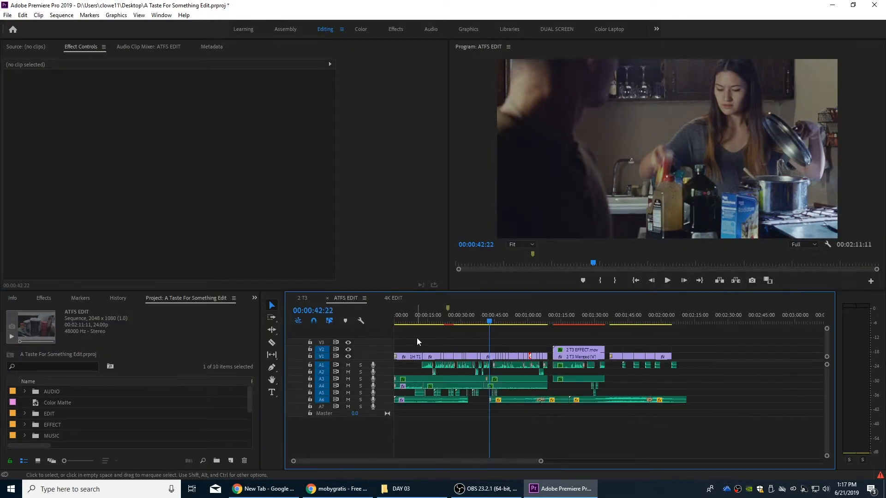
pyautogui.hotkey('ctrl', 'a')
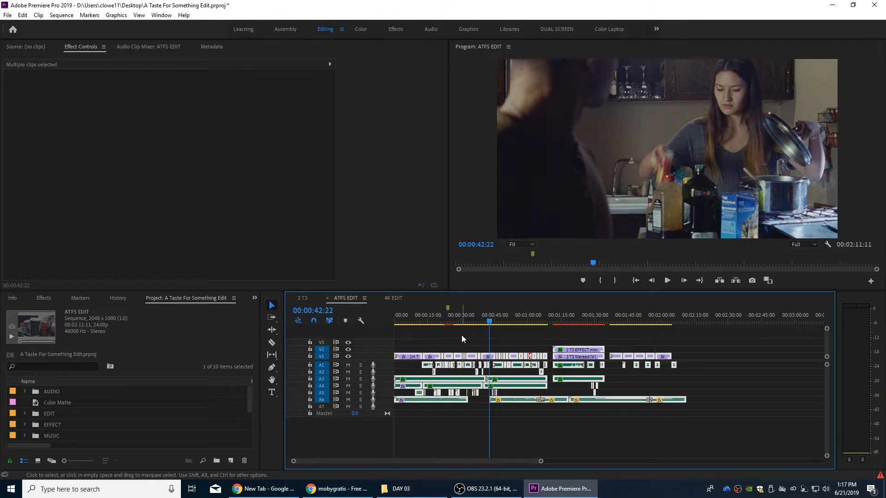
pyautogui.click(390, 298)
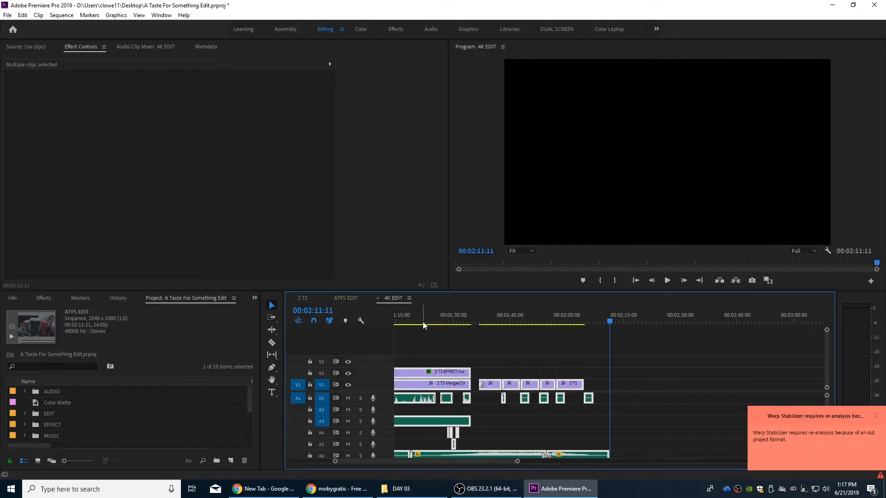
pyautogui.press('\\')
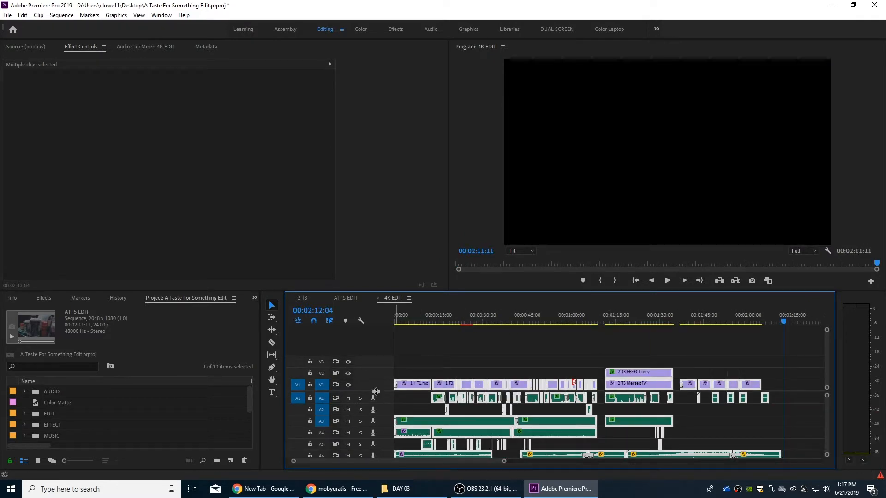
pyautogui.moveTo(376, 392); pyautogui.dragTo(383, 375)
pyautogui.click(515, 322)
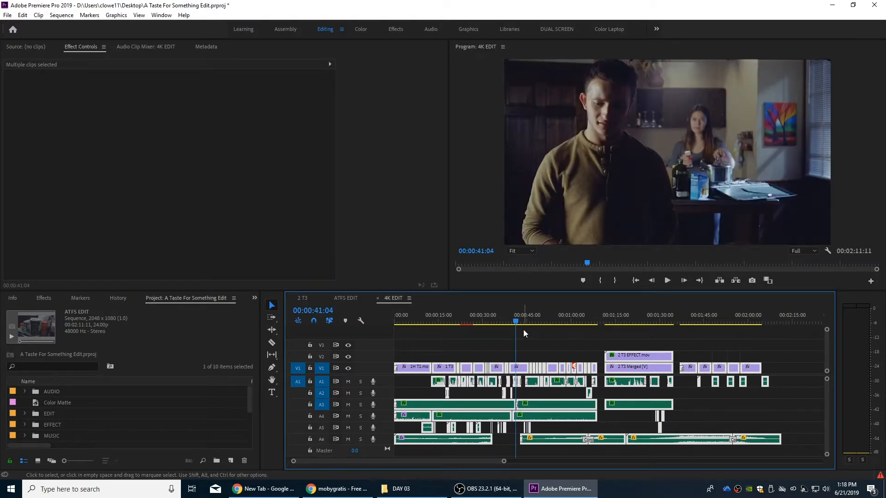
# Delete the 2 T3 EFFECT.mov clip from track V2 of the 4K EDIT sequence.
pyautogui.click(533, 337)
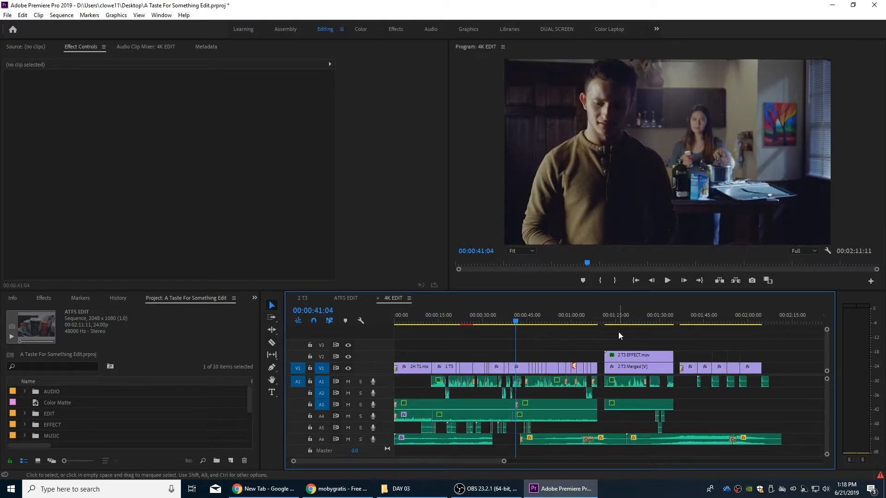
pyautogui.click(608, 354)
pyautogui.press('Delete')
# Review the 4K EDIT footage at several points along the timeline, ending at 00:00:34:07.
pyautogui.click(411, 322)
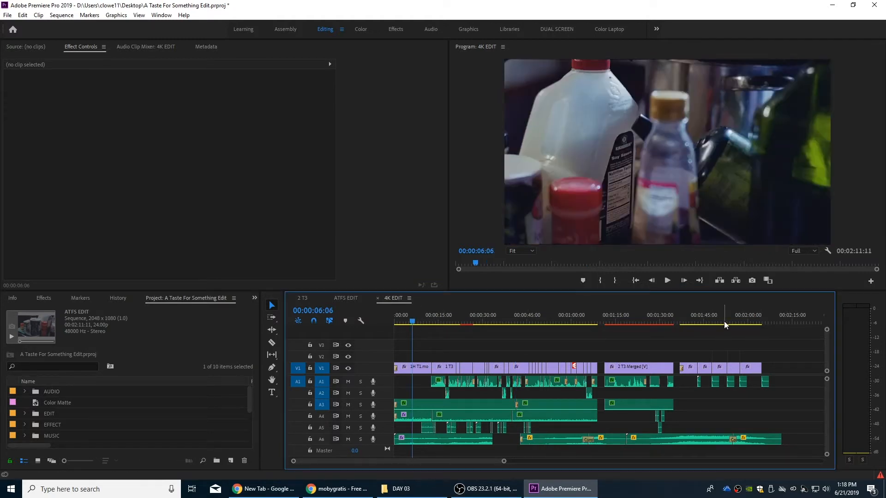
pyautogui.click(723, 321)
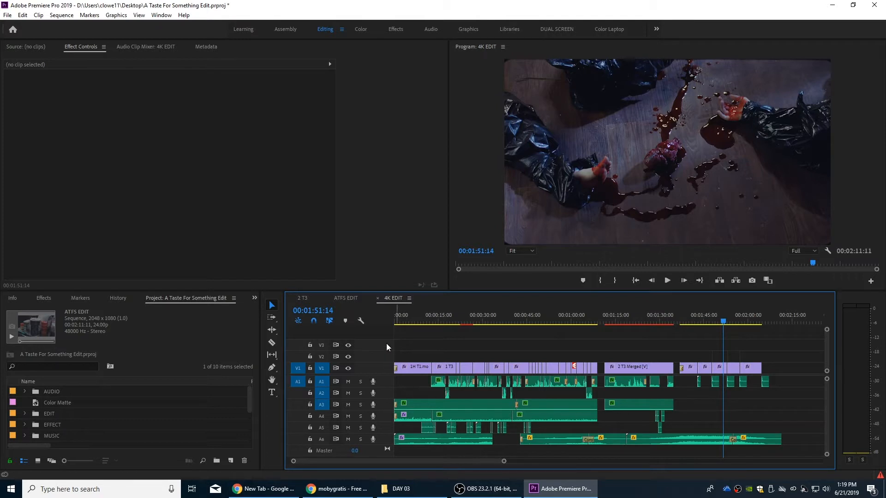
pyautogui.moveTo(423, 323); pyautogui.dragTo(437, 323)
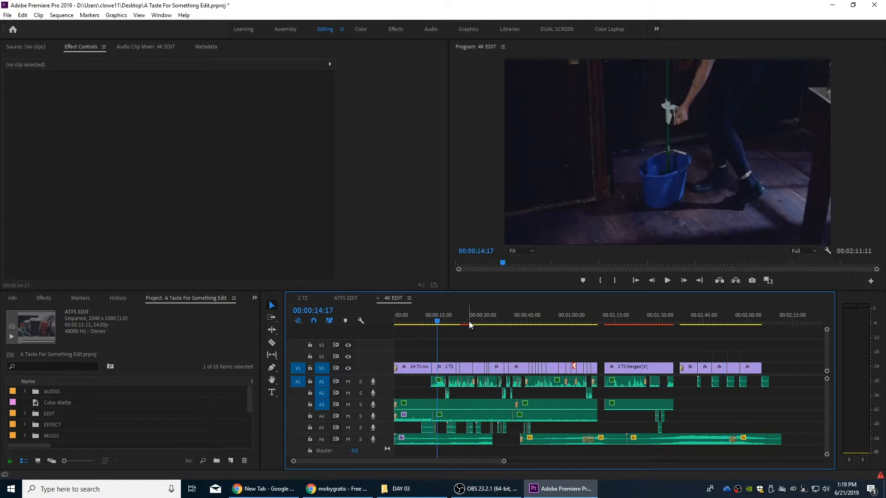
pyautogui.press('=')
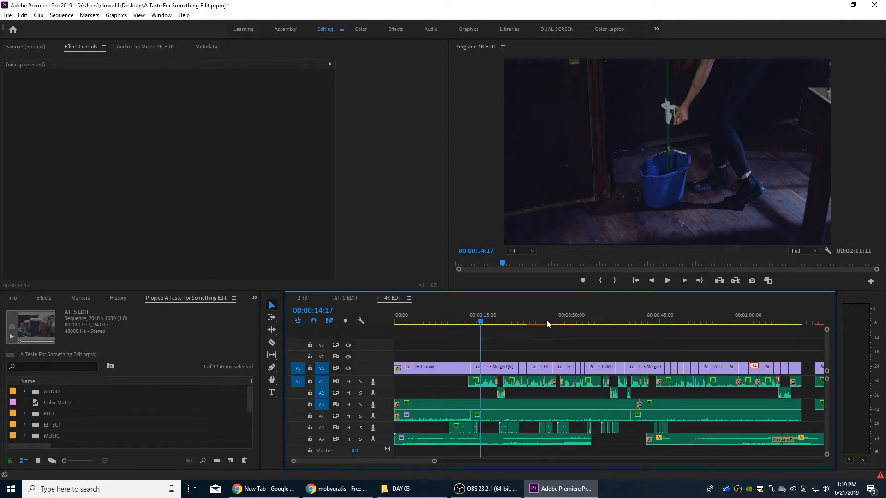
pyautogui.moveTo(562, 323); pyautogui.dragTo(596, 322)
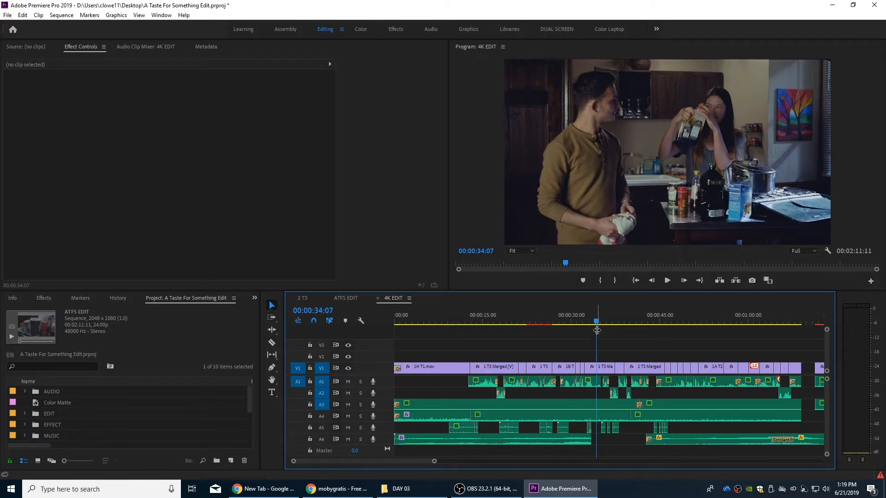
# Add a timeline marker at 00:00:34:07 in the 4K EDIT sequence and name it EFFECT STABILIZE.
pyautogui.click(614, 393)
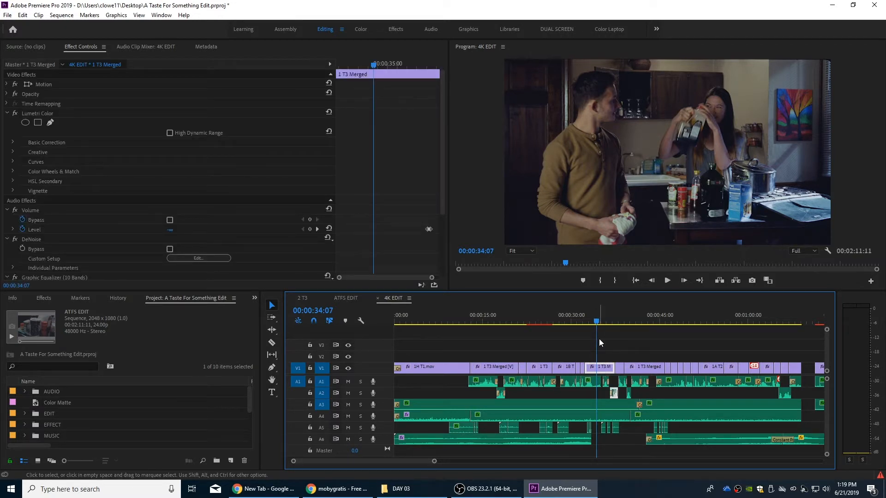
pyautogui.click(599, 346)
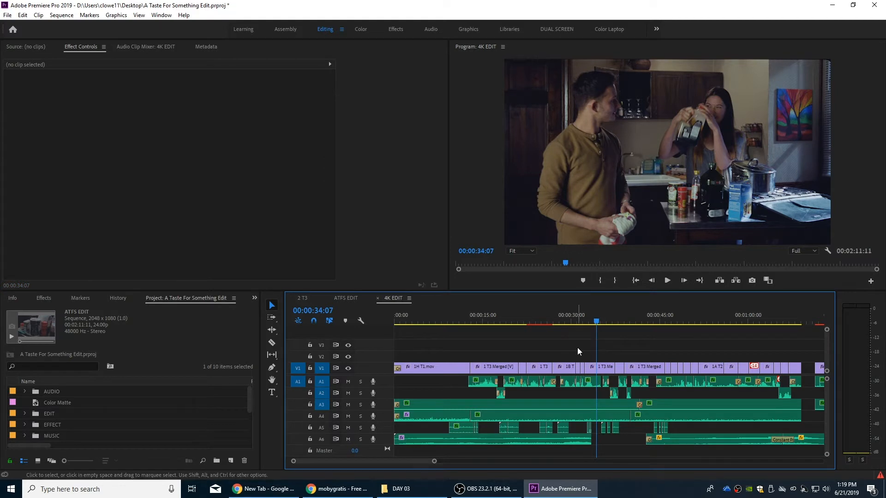
pyautogui.press('m')
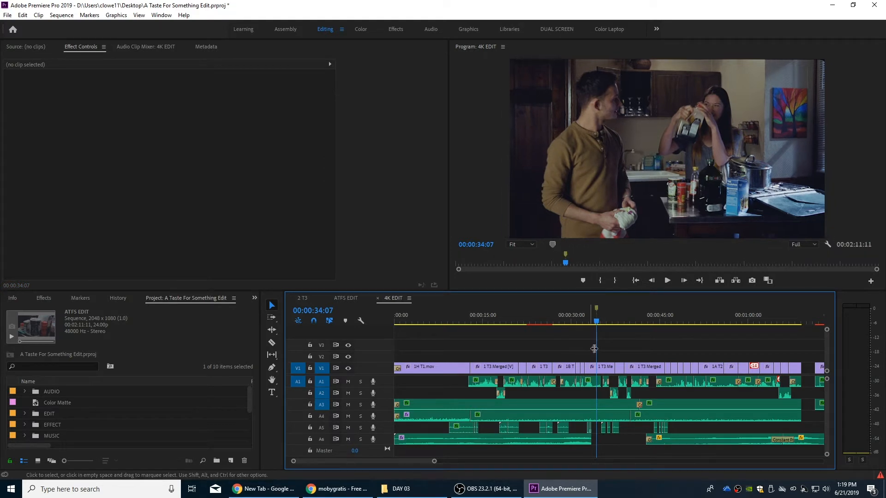
pyautogui.doubleClick(597, 309)
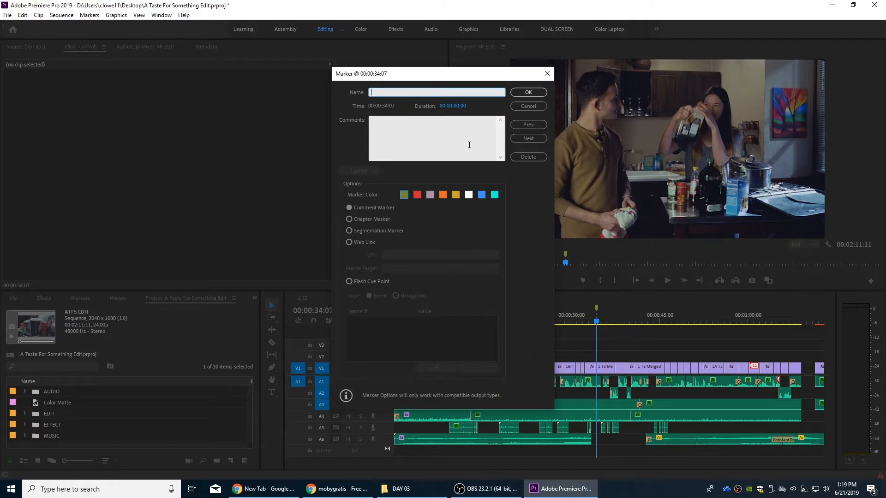
pyautogui.write('EFFECT')
pyautogui.write(' STABILIZE')
pyautogui.click(528, 92)
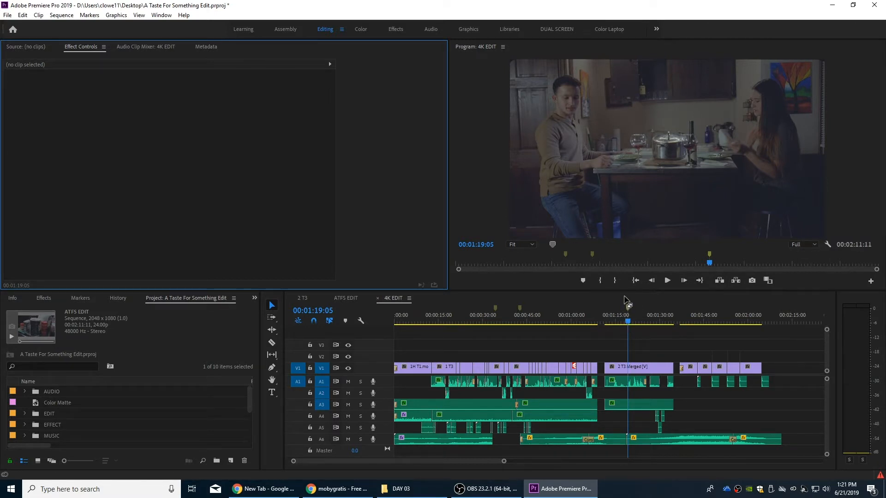
# Check the effect note in the name of the marker at 00:01:19:05, leaving the marker as it is.
pyautogui.moveTo(628, 311)
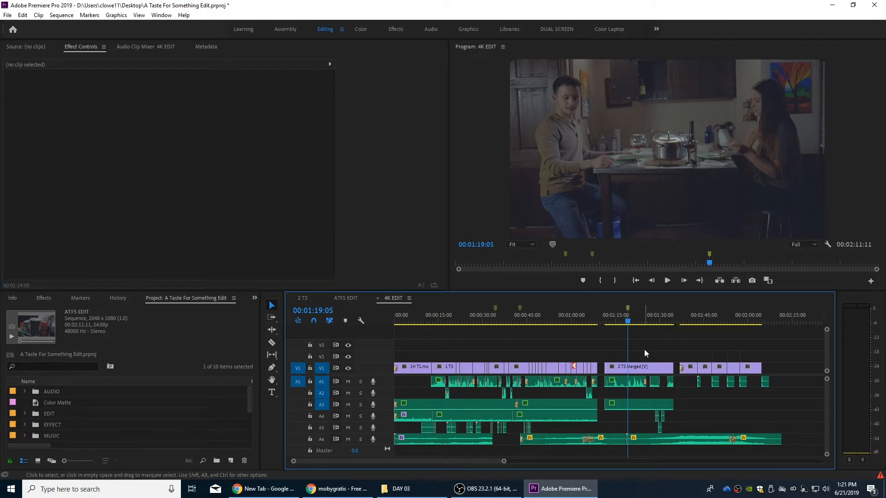
pyautogui.doubleClick(628, 308)
pyautogui.moveTo(390, 92); pyautogui.dragTo(457, 93)
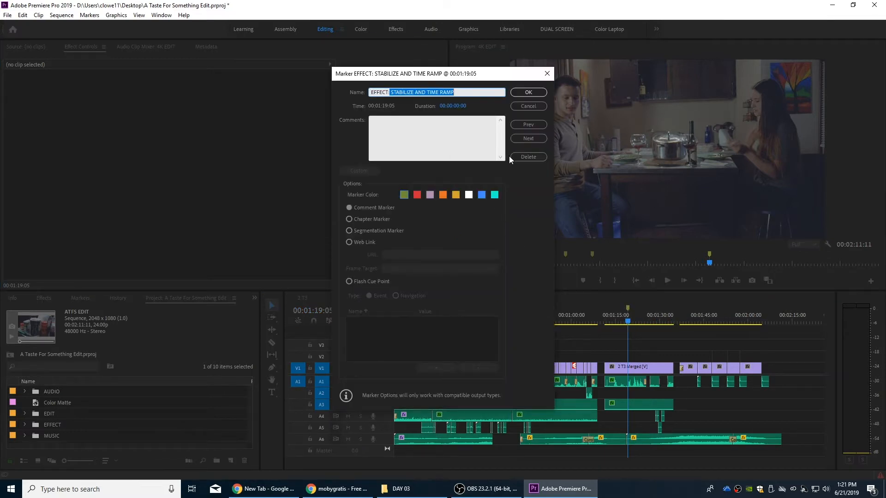
pyautogui.click(516, 107)
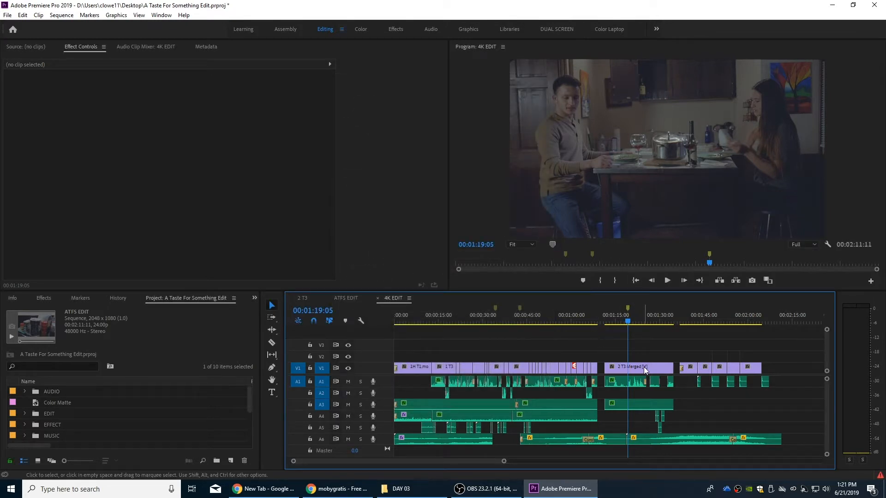
# Apply Warp Stabilizer to the 1 T3 Merged clip at the 00:00:34:07 marker and set its method to Position.
pyautogui.click(495, 318)
pyautogui.press('=')
pyautogui.press('=')
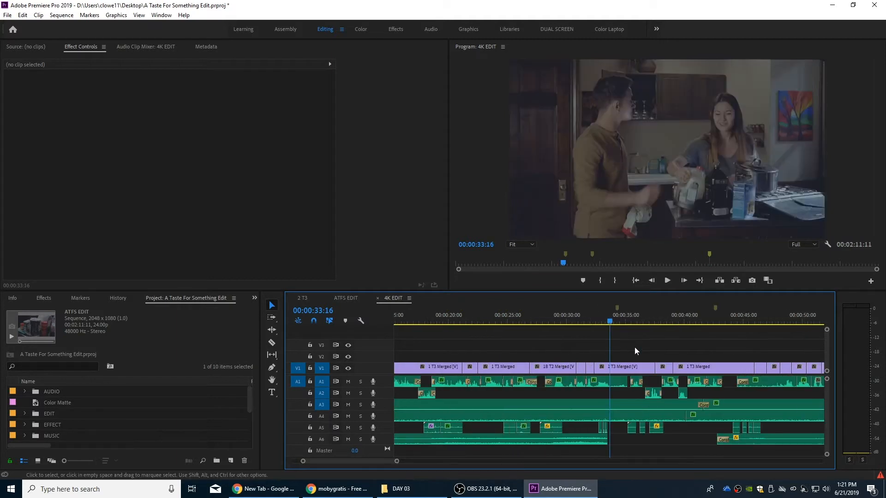
pyautogui.click(616, 318)
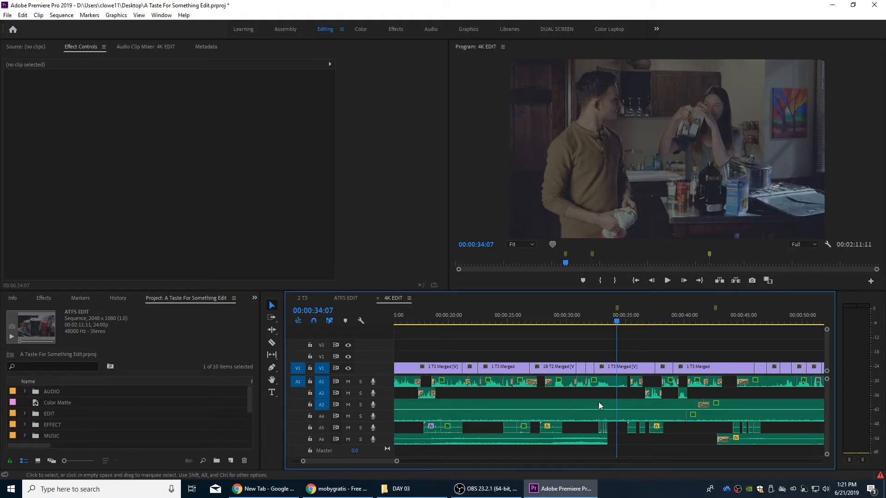
pyautogui.click(49, 298)
pyautogui.click(51, 311)
pyautogui.write('warp')
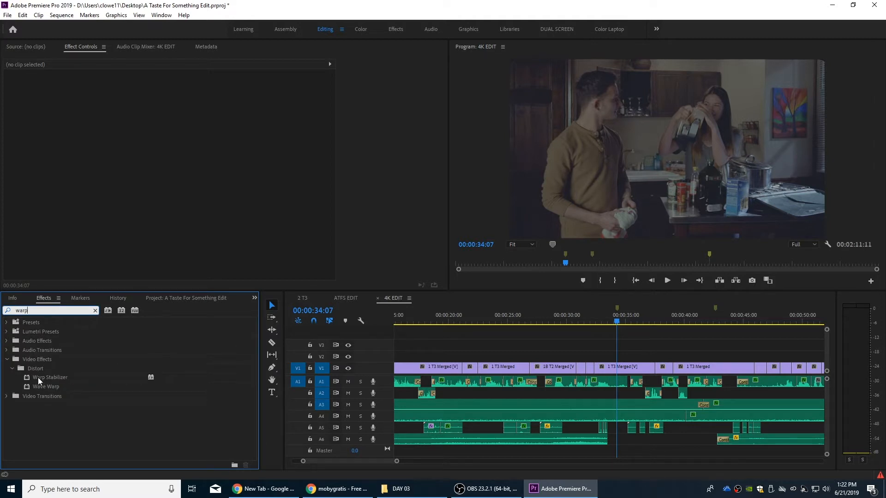
pyautogui.moveTo(41, 379); pyautogui.dragTo(618, 371)
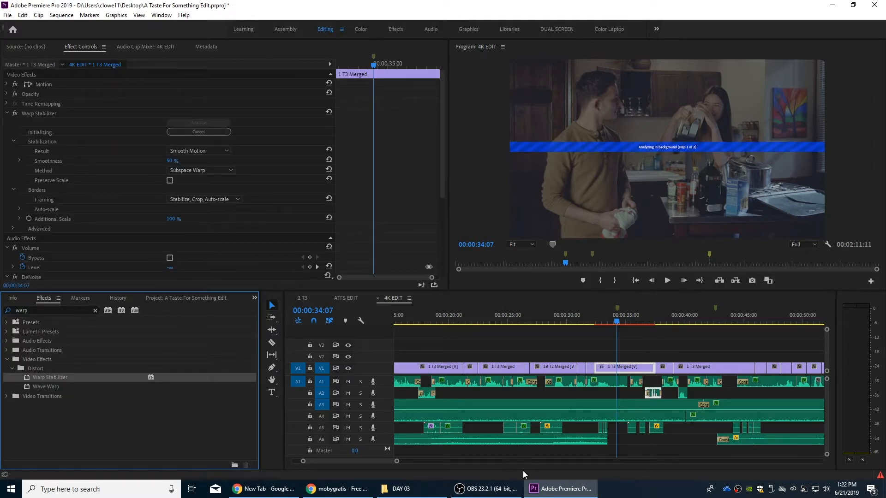
pyautogui.click(192, 171)
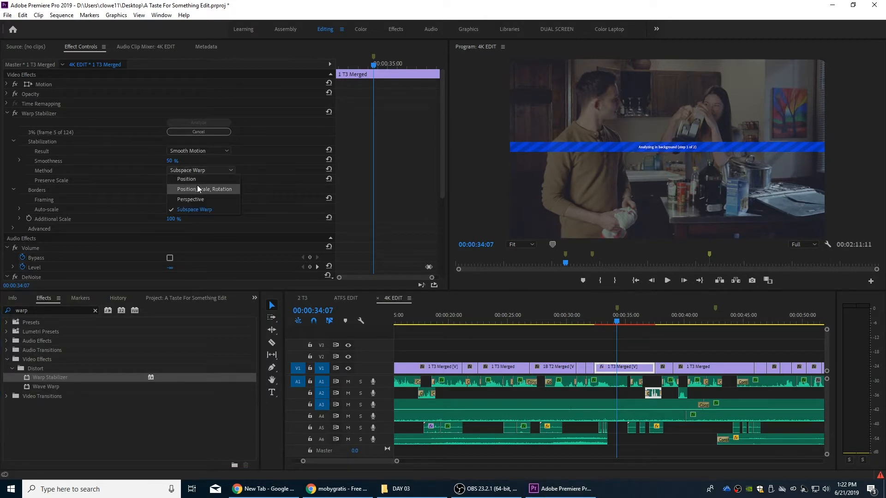
pyautogui.click(200, 180)
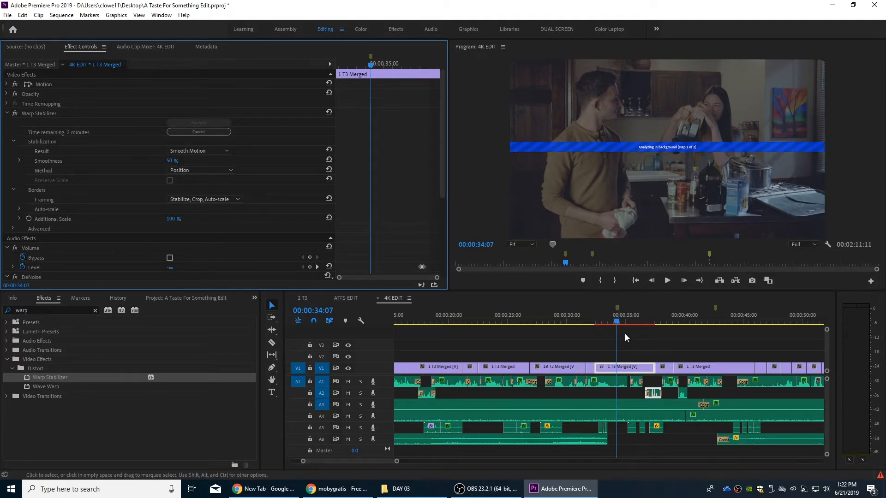
# Apply Warp Stabilizer to the 1 T3 Merged clip at the 00:00:42:17 marker, using the Position method.
pyautogui.moveTo(701, 322); pyautogui.dragTo(715, 323)
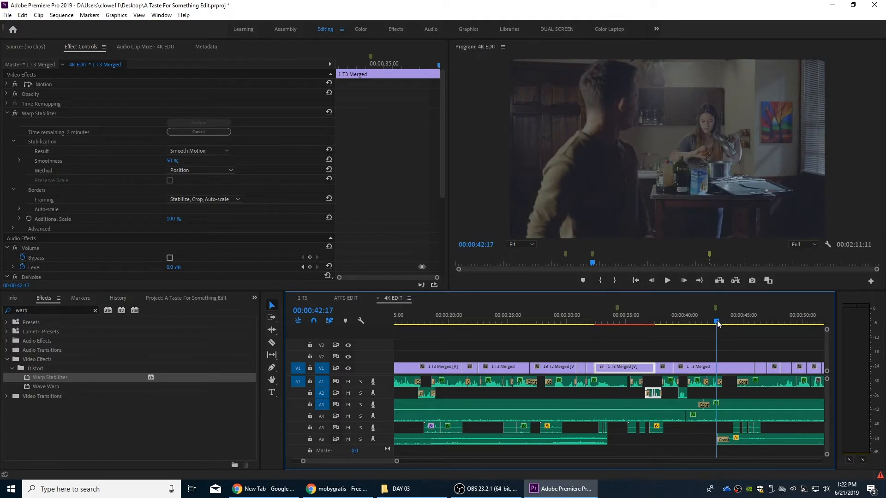
pyautogui.moveTo(66, 375); pyautogui.dragTo(712, 367)
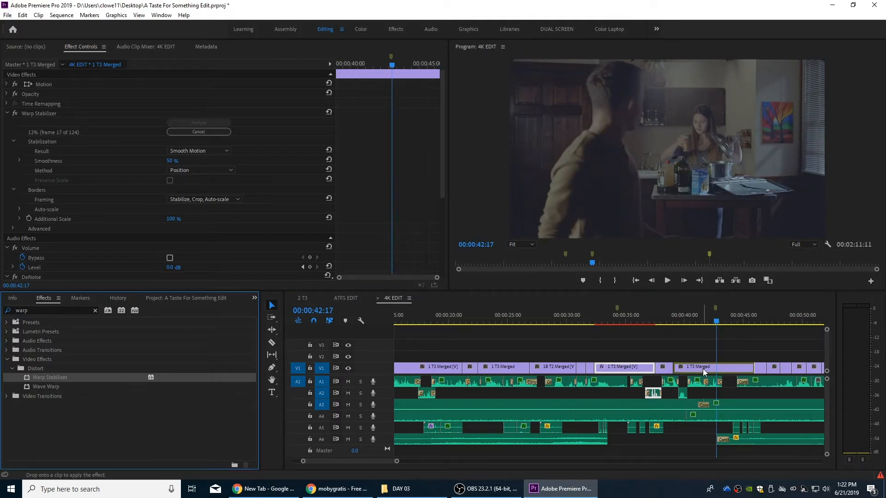
pyautogui.click(193, 170)
pyautogui.click(199, 180)
# Select the 2 T3 Merged clip near 00:01:18:21, expand the tracks and turn on the display of video keyframes.
pyautogui.click(734, 323)
pyautogui.press('-')
pyautogui.press('-')
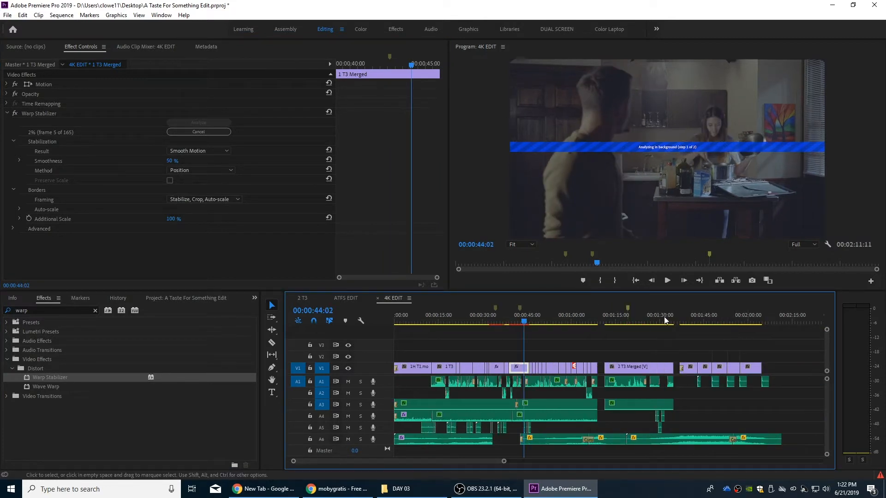
pyautogui.moveTo(620, 322); pyautogui.dragTo(628, 322)
pyautogui.press('=')
pyautogui.press('=')
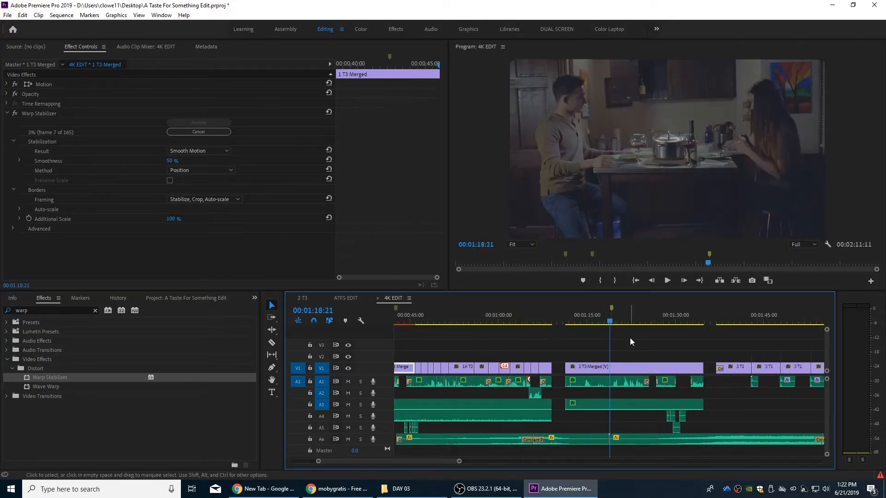
pyautogui.click(618, 366)
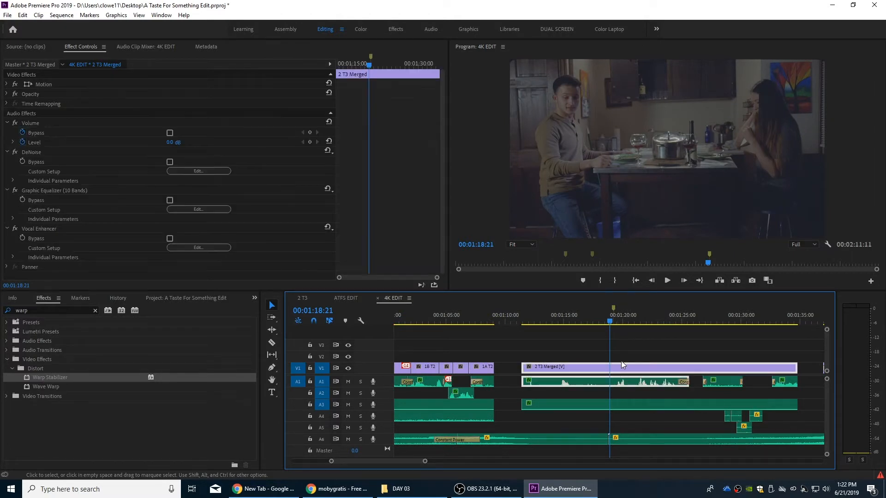
pyautogui.hotkey('shift', '=')
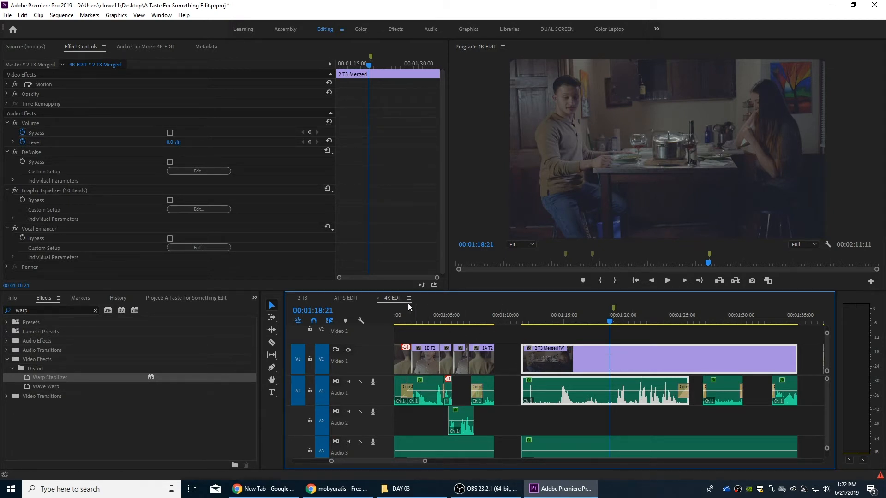
pyautogui.click(362, 320)
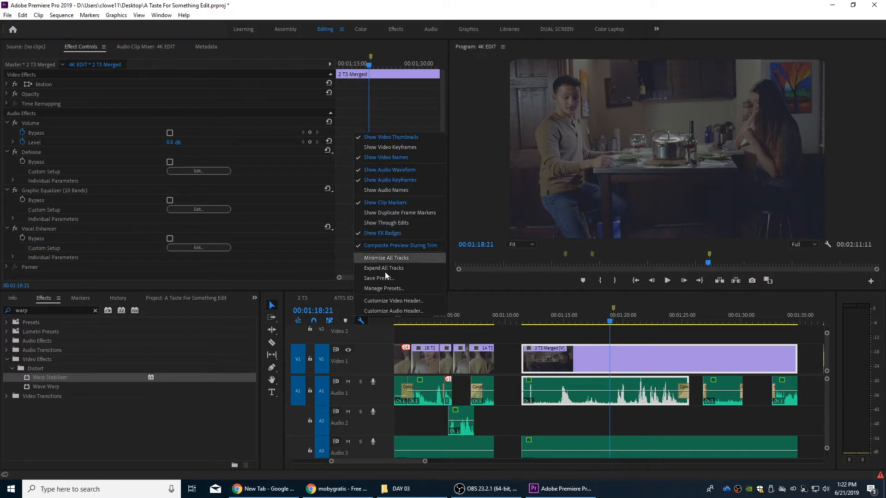
pyautogui.click(392, 147)
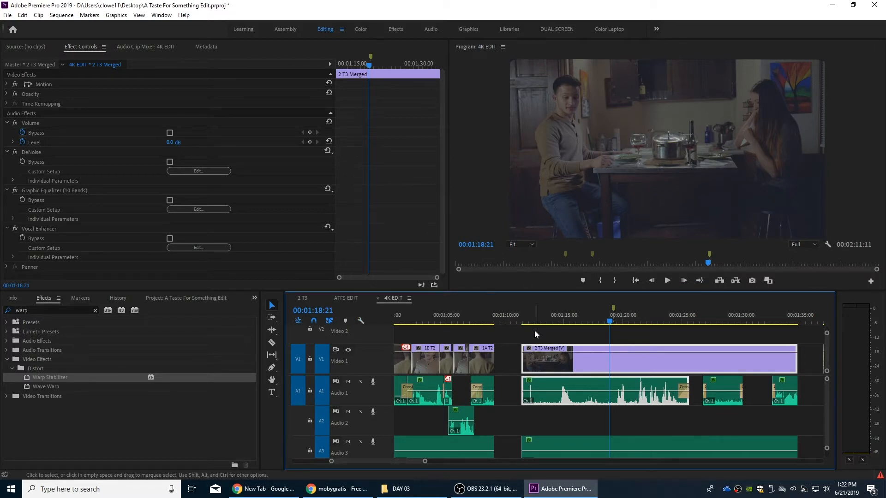
# Make the 2 T3 Merged clip show its Time Remapping Speed line for keyframing.
pyautogui.click(529, 348)
pyautogui.moveTo(580, 378)
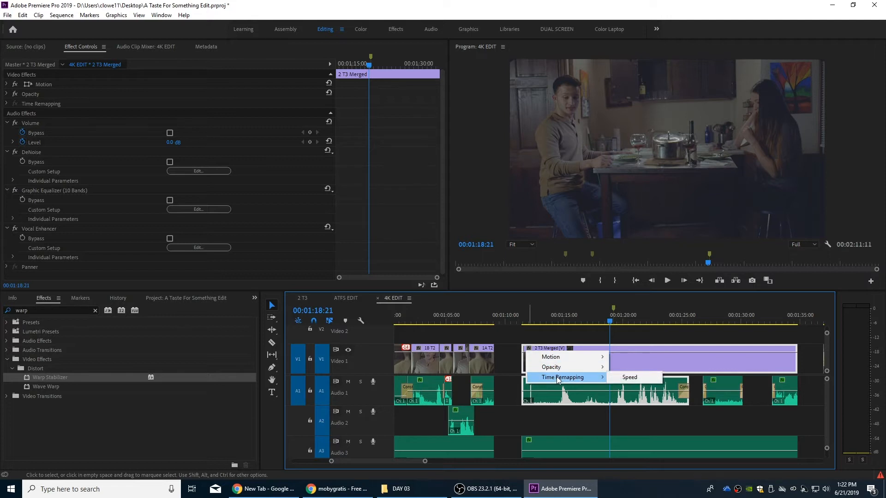
pyautogui.click(623, 377)
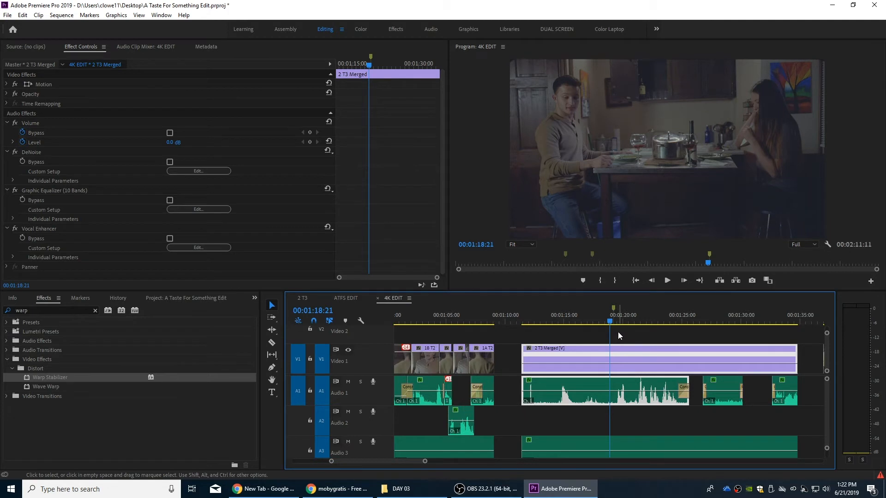
# Review the 2 T3 Merged clip with the audio tracks muted to find where the time ramp belongs, ending at 00:01:28:04.
pyautogui.moveTo(614, 319); pyautogui.dragTo(624, 321)
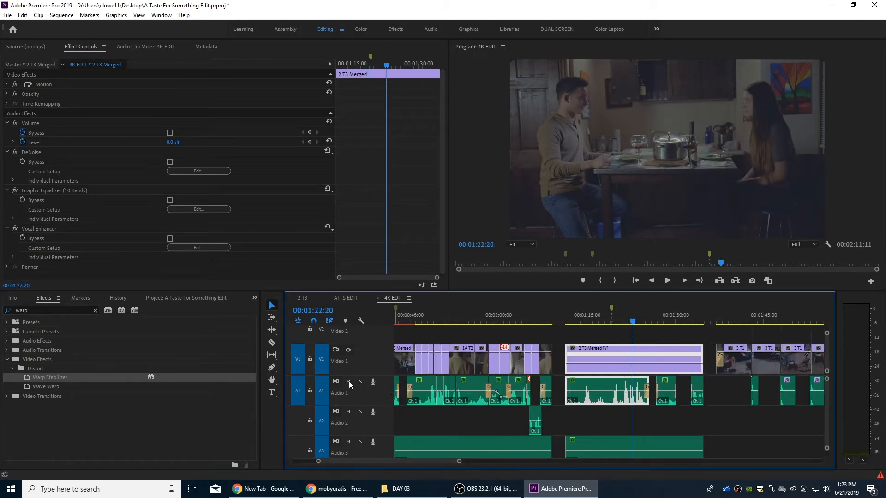
pyautogui.click(348, 381)
pyautogui.press('space')
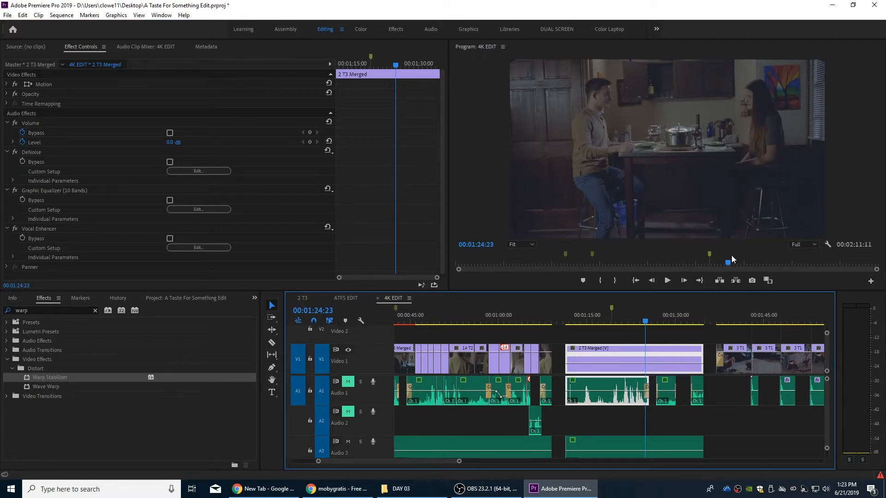
pyautogui.click(641, 323)
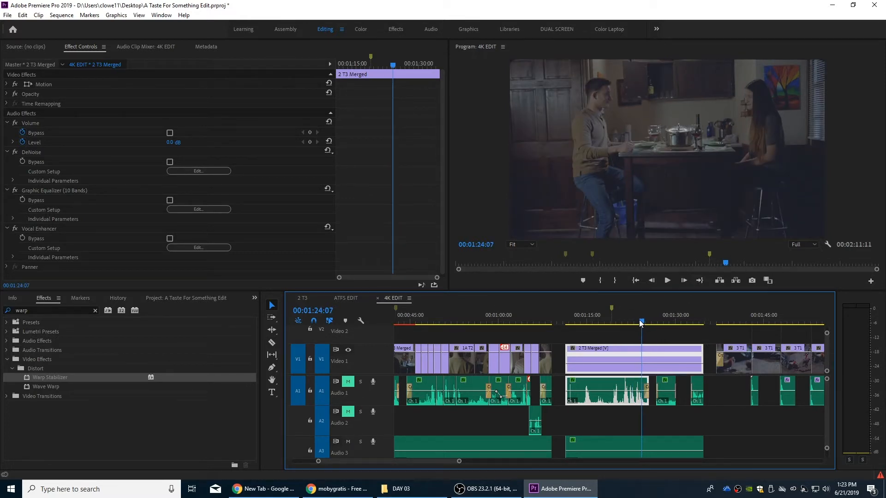
pyautogui.click(644, 322)
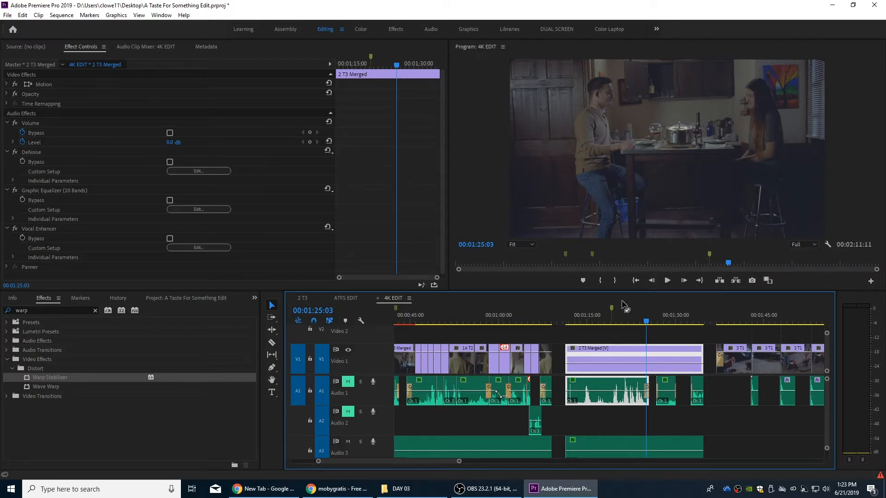
pyautogui.press('space')
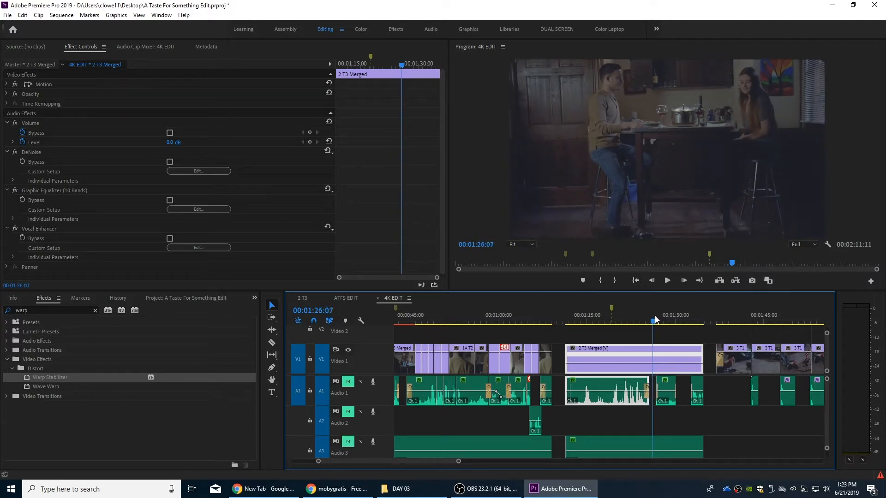
pyautogui.moveTo(655, 320)
pyautogui.mouseDown()
pyautogui.moveTo(675, 321)
pyautogui.moveTo(640, 324)
pyautogui.moveTo(665, 328)
pyautogui.mouseUp()
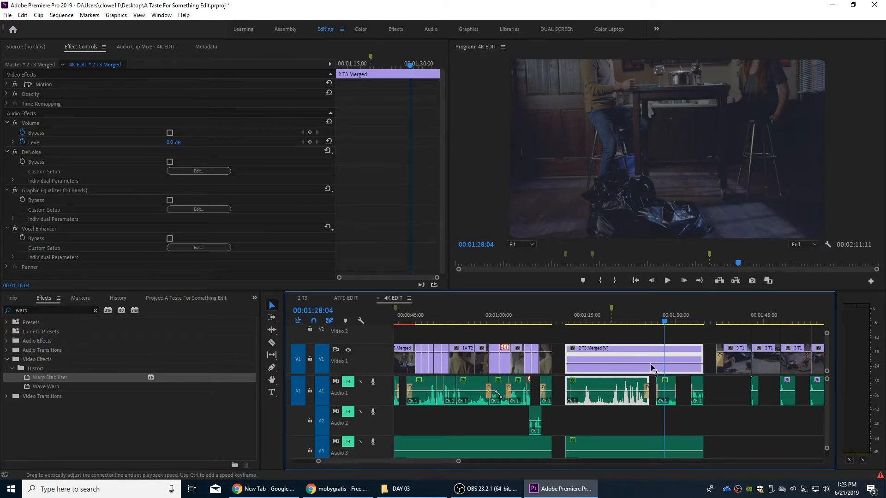
# Unmute the Audio 1 track and add speed keyframes to the 2 T3 Merged clip at 00:01:24:16 and 00:01:28:04.
pyautogui.press('=')
pyautogui.press('=')
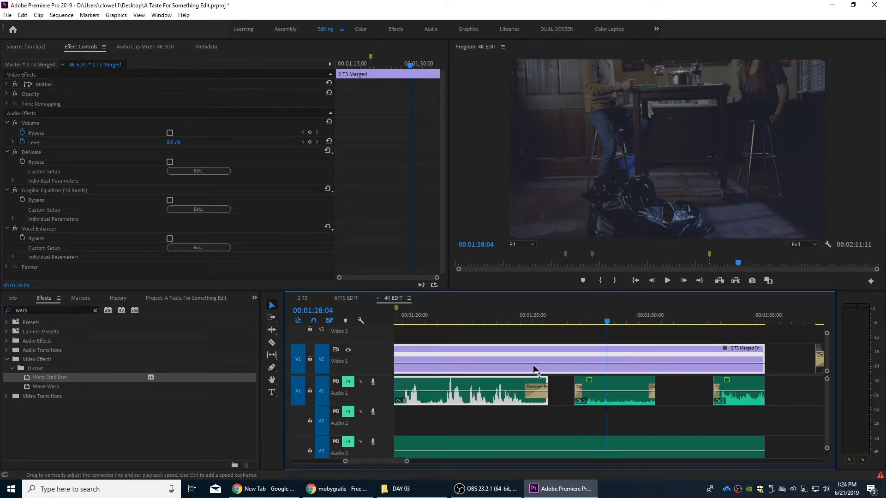
pyautogui.click(520, 322)
pyautogui.moveTo(520, 322); pyautogui.dragTo(503, 325)
pyautogui.click(348, 381)
pyautogui.press('space')
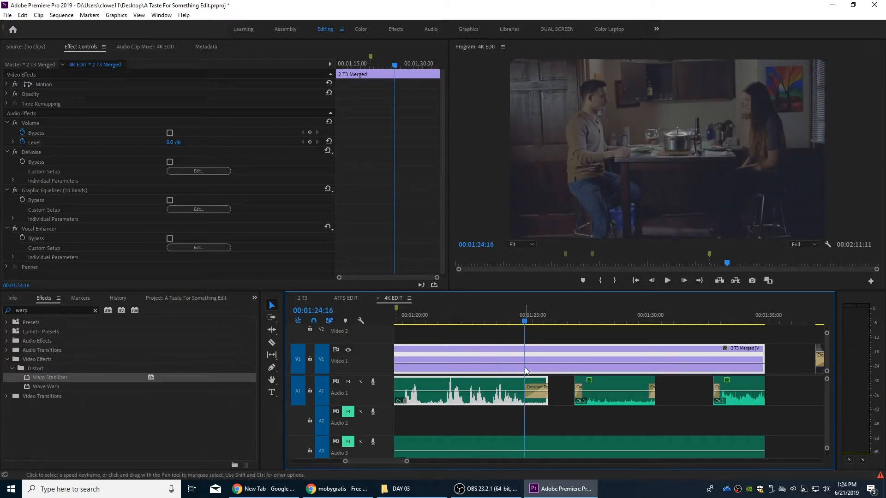
pyautogui.keyDown('ctrl'); pyautogui.click(525, 365); pyautogui.keyUp('ctrl')
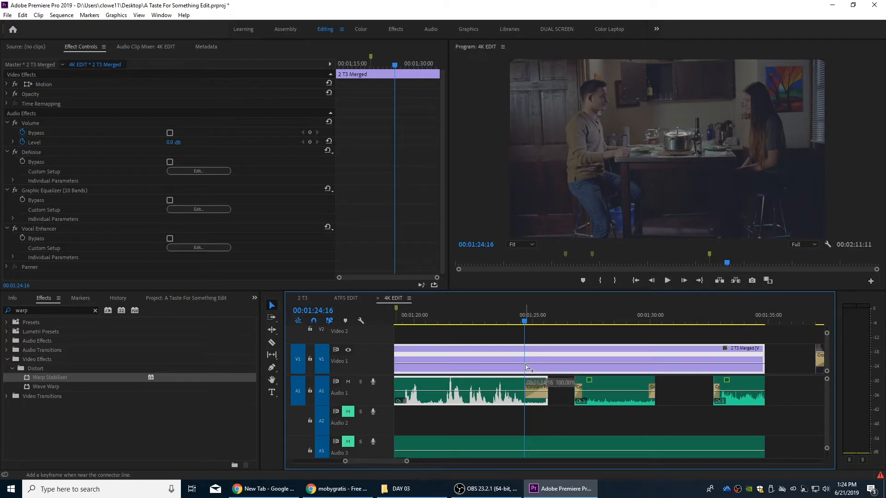
pyautogui.click(606, 322)
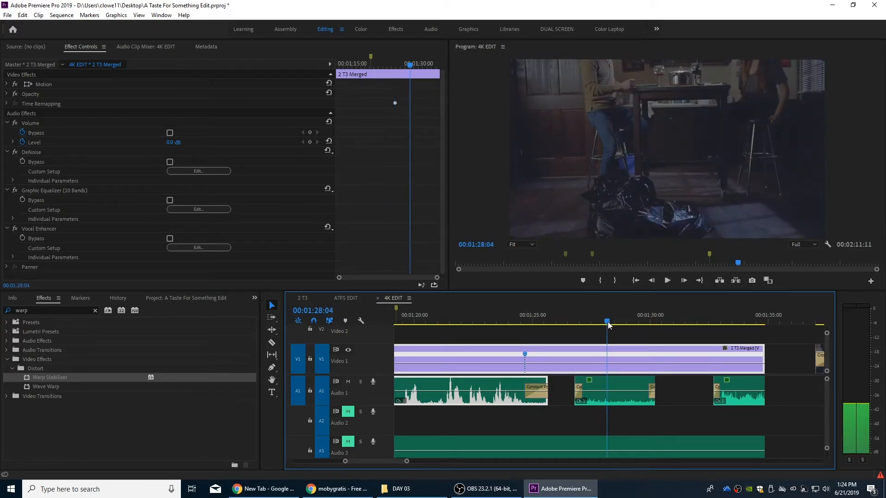
pyautogui.keyDown('ctrl'); pyautogui.click(607, 366); pyautogui.keyUp('ctrl')
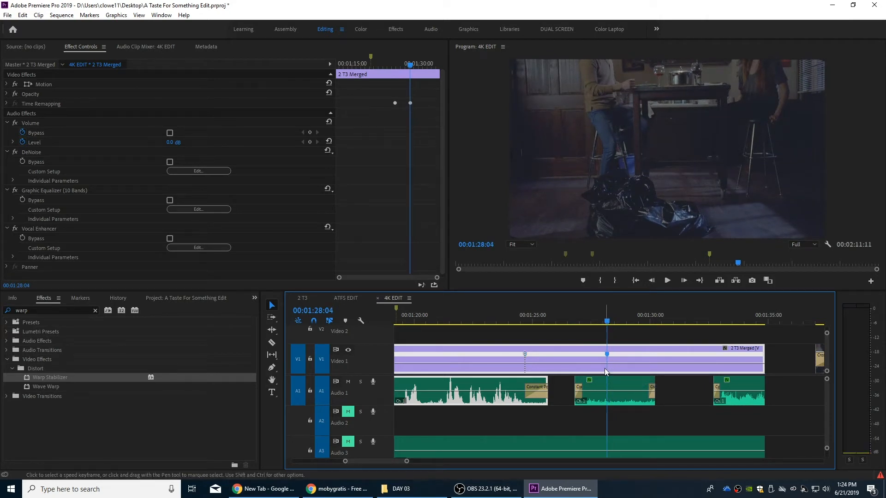
# Raise the speed between the 2 T3 Merged clip's two speed keyframes to 140% and play the section back from 00:01:24:04.
pyautogui.click(550, 363)
pyautogui.moveTo(550, 363); pyautogui.dragTo(553, 353)
pyautogui.click(513, 315)
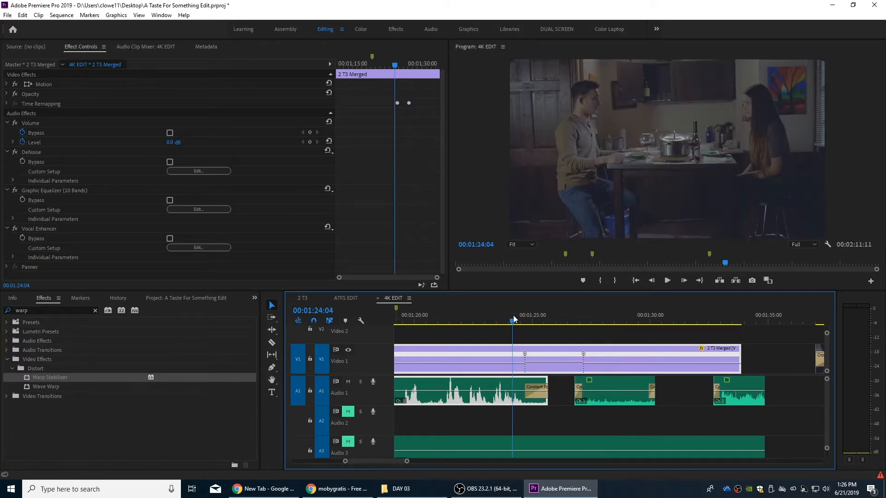
pyautogui.press('space')
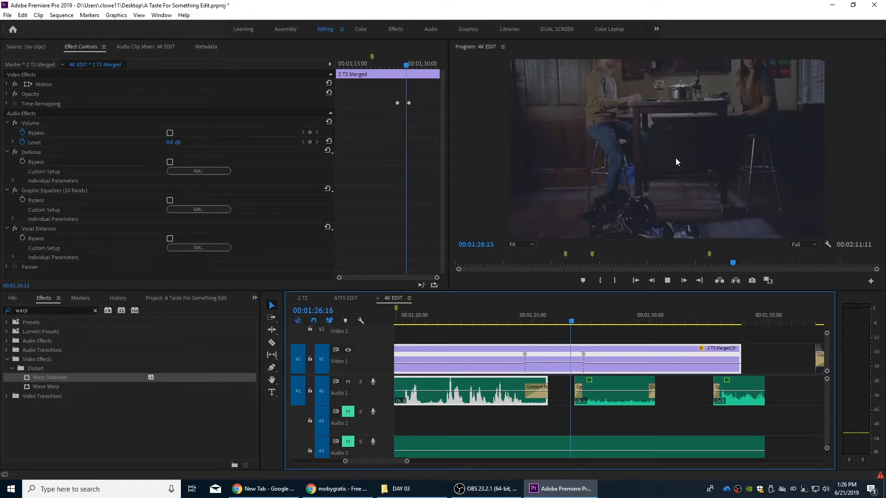
pyautogui.press('space')
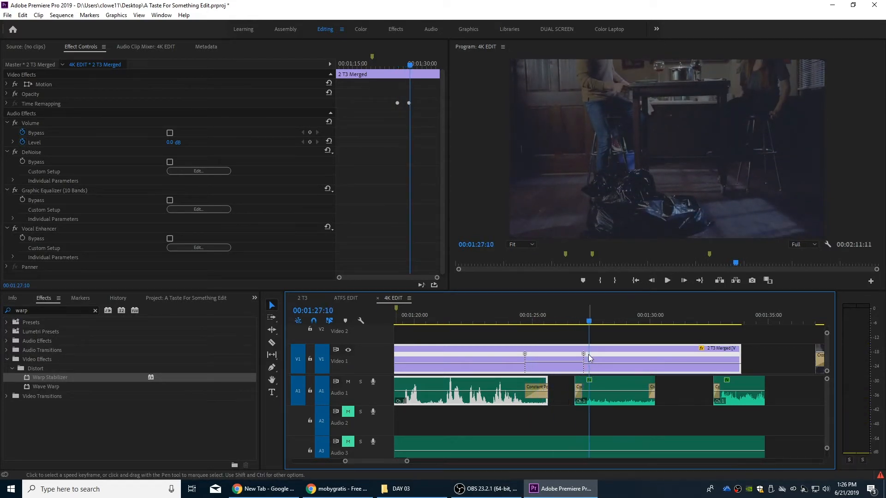
# Split the 2 T3 Merged clip's second speed keyframe into a gradual slowdown and curve its transition for a smooth ease.
pyautogui.press('=')
pyautogui.click(598, 354)
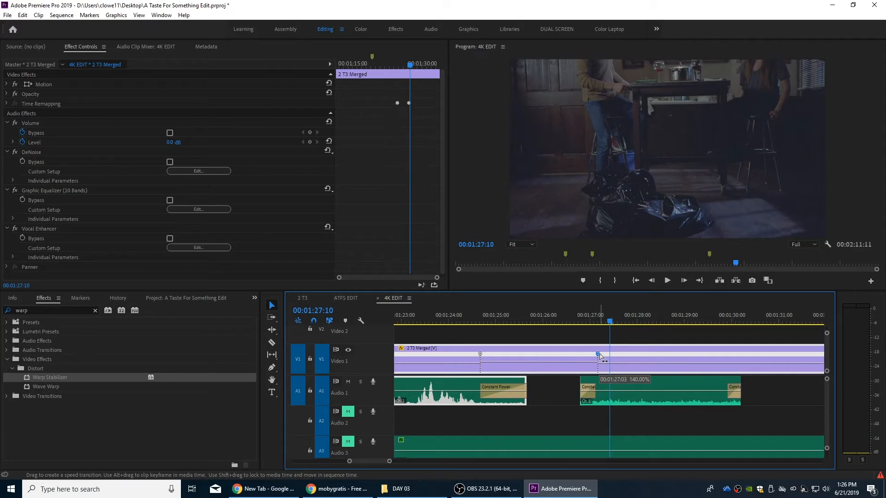
pyautogui.moveTo(600, 355); pyautogui.dragTo(635, 359)
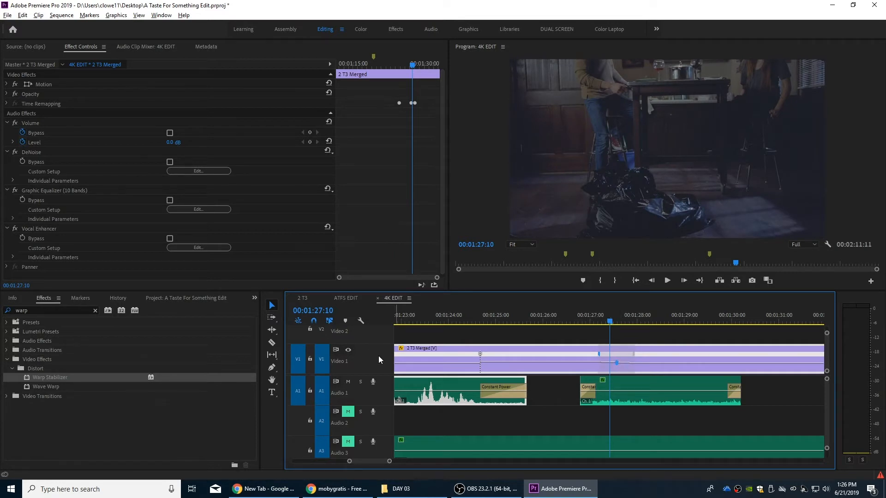
pyautogui.scroll(4, 381, 355)
pyautogui.moveTo(620, 344); pyautogui.dragTo(609, 347)
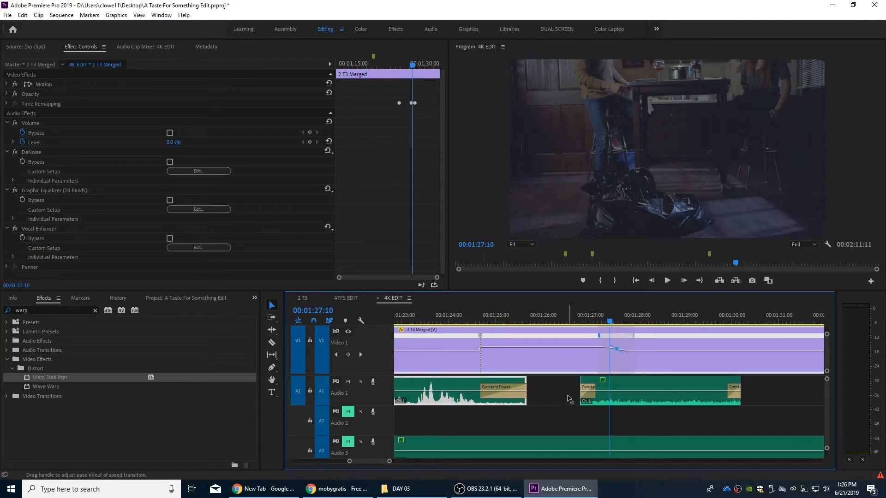
# Split the 2 T3 Merged clip's first speed keyframe into a gradual, eased speed-up and play the ramp through.
pyautogui.moveTo(480, 340); pyautogui.dragTo(547, 415)
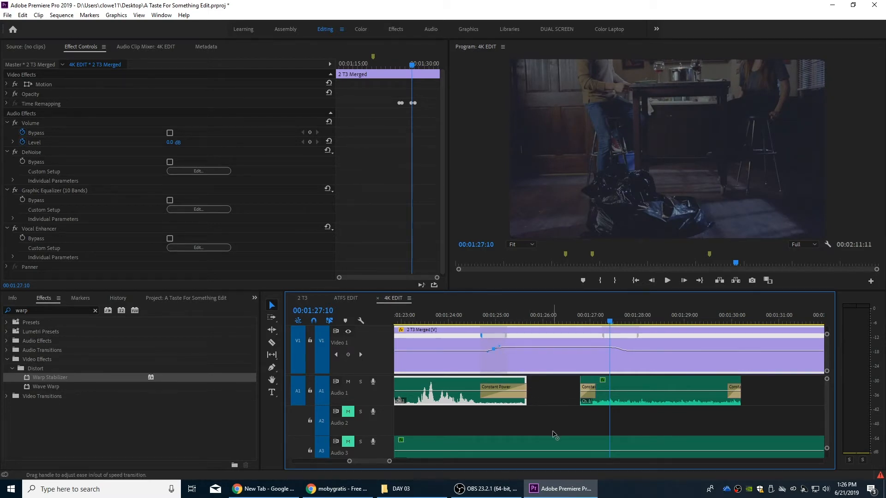
pyautogui.click(475, 322)
pyautogui.press('space')
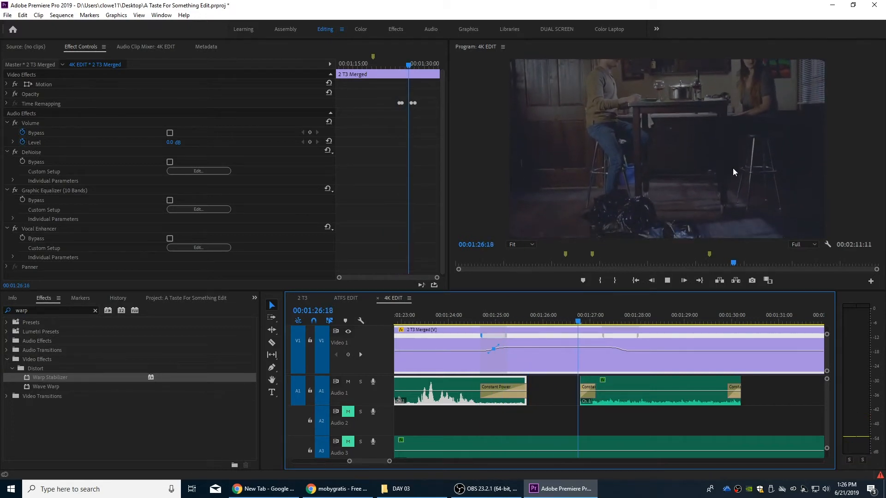
pyautogui.press('space')
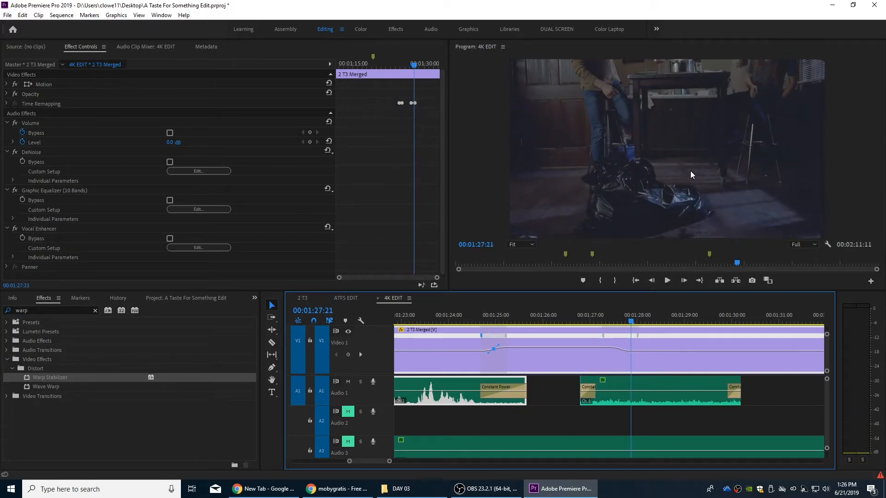
# Select the stabilized 1 T3 Merged clip at 00:00:42:17 and play it from 00:00:41:21 to its end to check the Warp Stabilizer.
pyautogui.press('-')
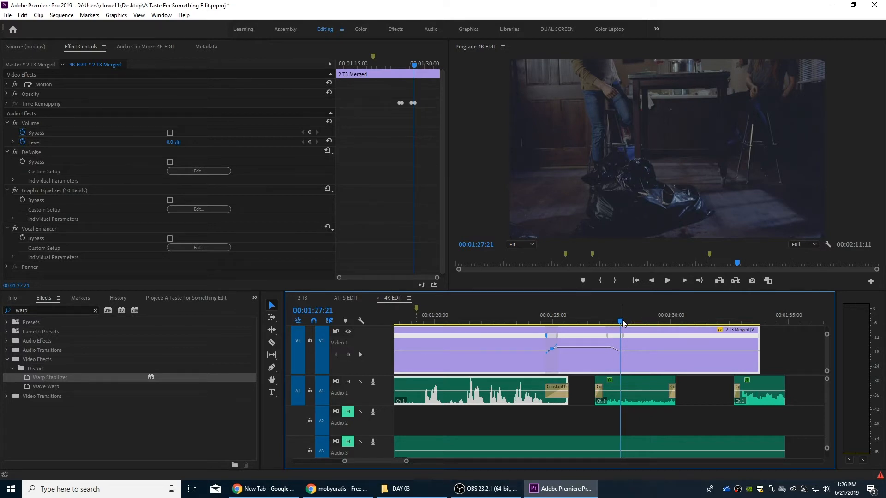
pyautogui.press('-')
pyautogui.press('-')
pyautogui.click(520, 320)
pyautogui.moveTo(520, 321); pyautogui.dragTo(508, 320)
pyautogui.press('-')
pyautogui.click(475, 321)
pyautogui.press('=')
pyautogui.press('=')
pyautogui.press('=')
pyautogui.moveTo(611, 321); pyautogui.dragTo(628, 323)
pyautogui.click(643, 353)
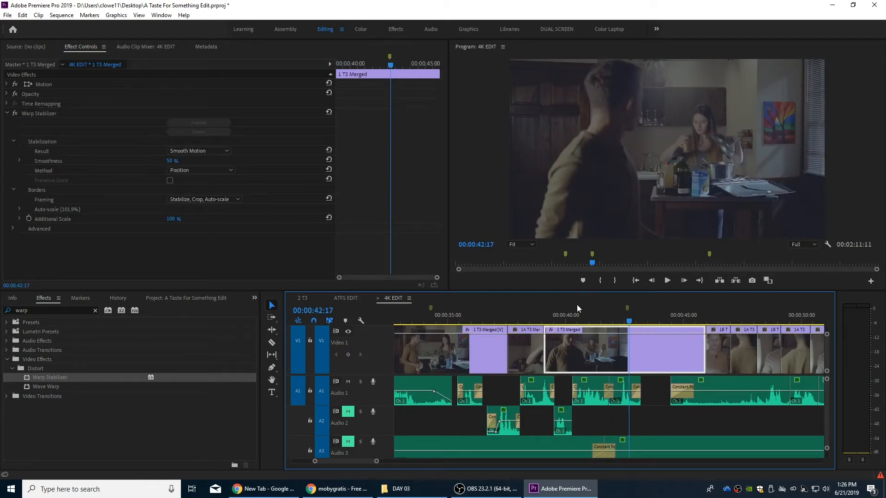
pyautogui.click(607, 319)
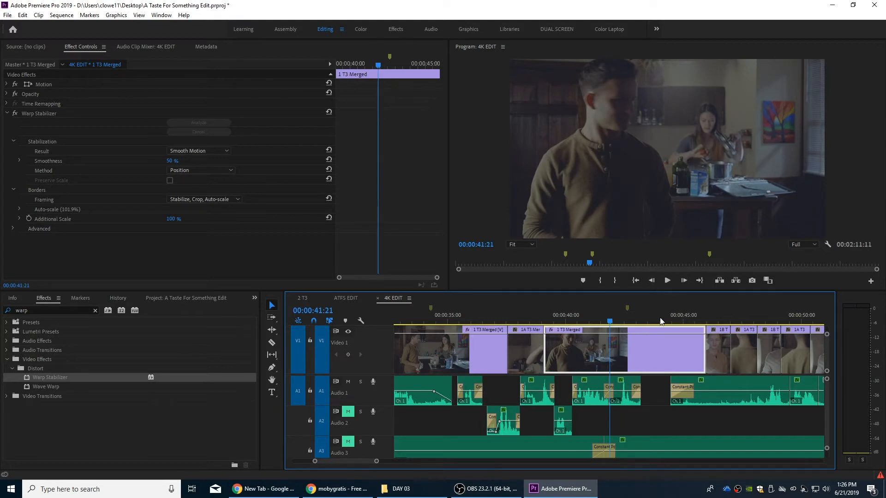
pyautogui.press('space')
pyautogui.press('space')
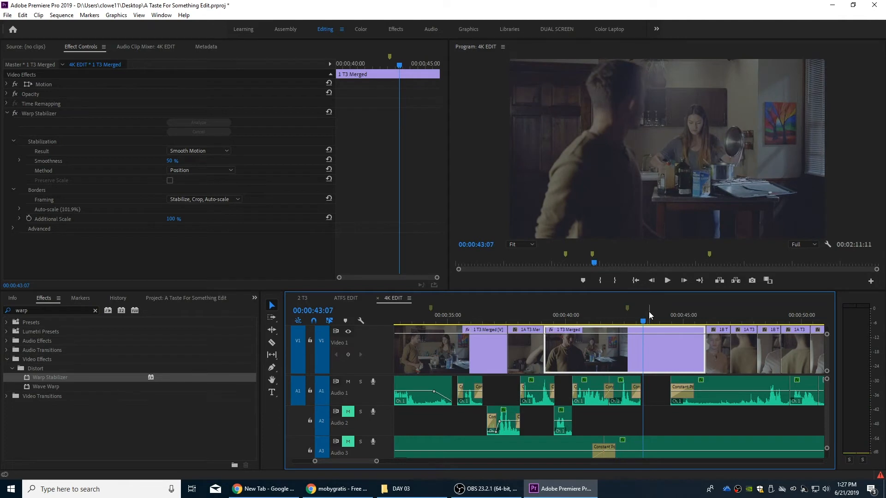
pyautogui.press('space')
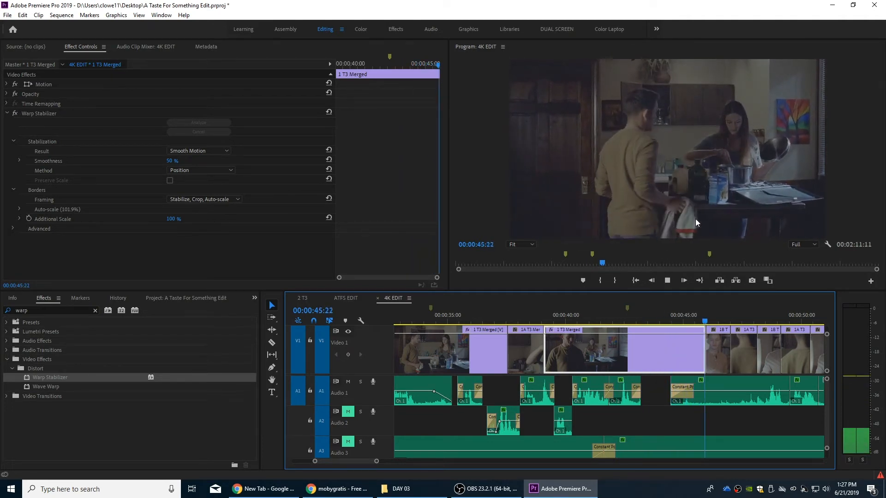
pyautogui.press('space')
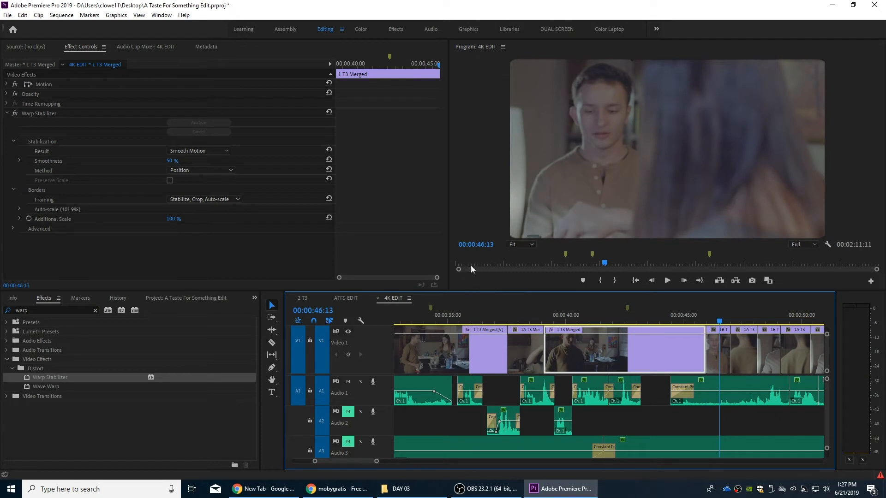
# Play the earlier 1 T3 Merged clip from about 00:00:34 to 00:00:37:07 to check its stabilization.
pyautogui.press('-')
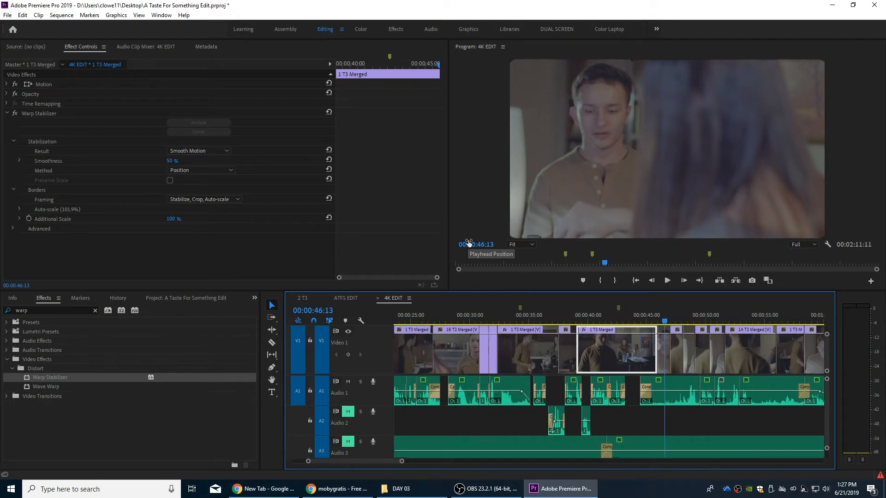
pyautogui.click(511, 321)
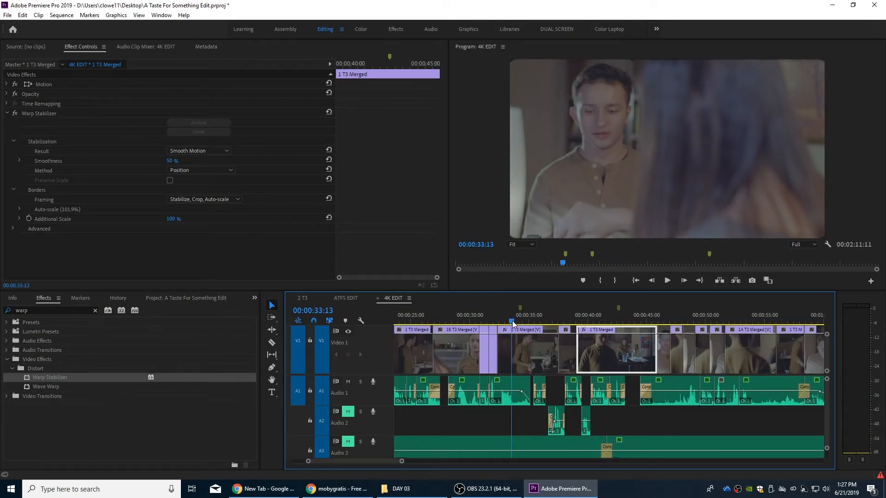
pyautogui.click(520, 321)
pyautogui.click(522, 323)
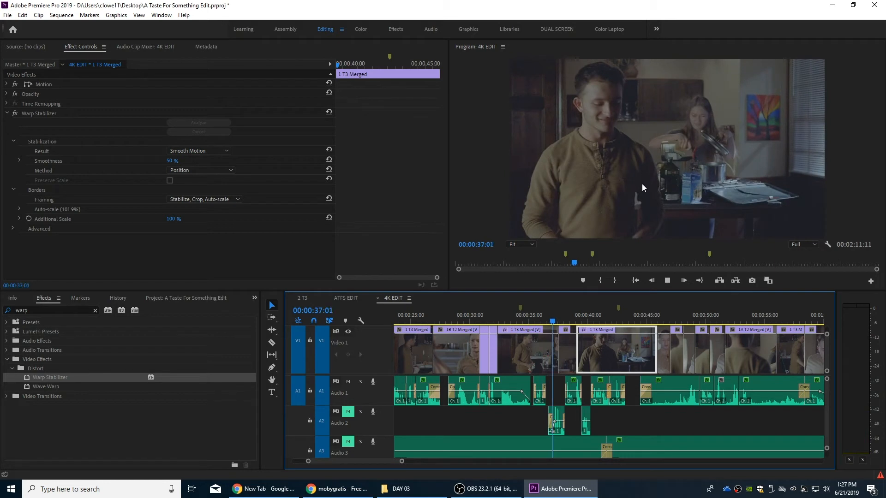
pyautogui.press('space')
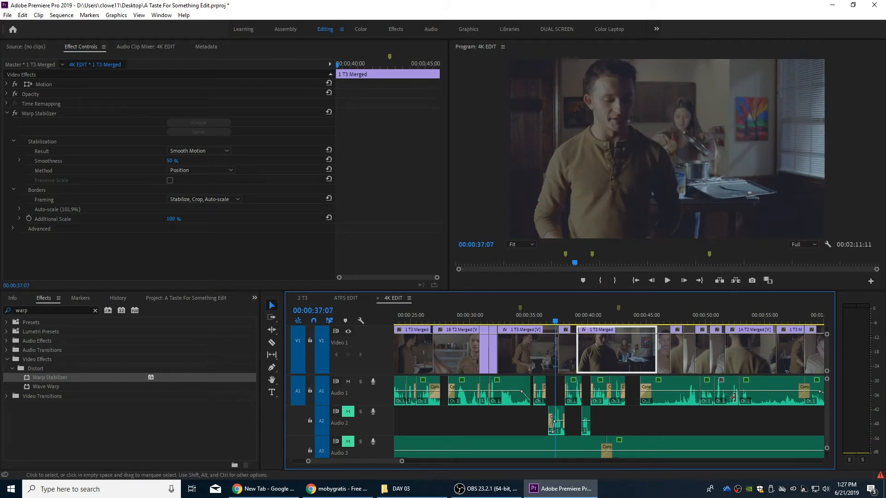
# Mark the earlier 1 T3 Merged clip with an In point at 00:00:32:09 and an Out point at 00:00:37:12.
pyautogui.press('\\')
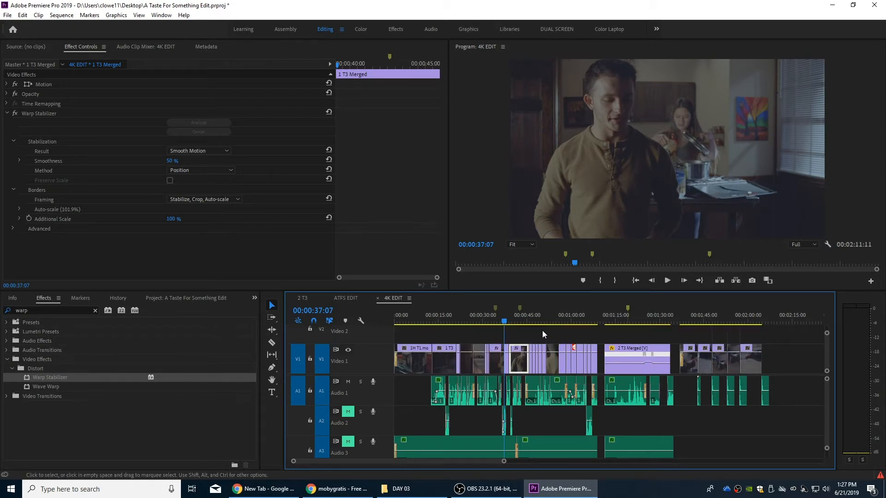
pyautogui.click(501, 318)
pyautogui.press('=')
pyautogui.press('=')
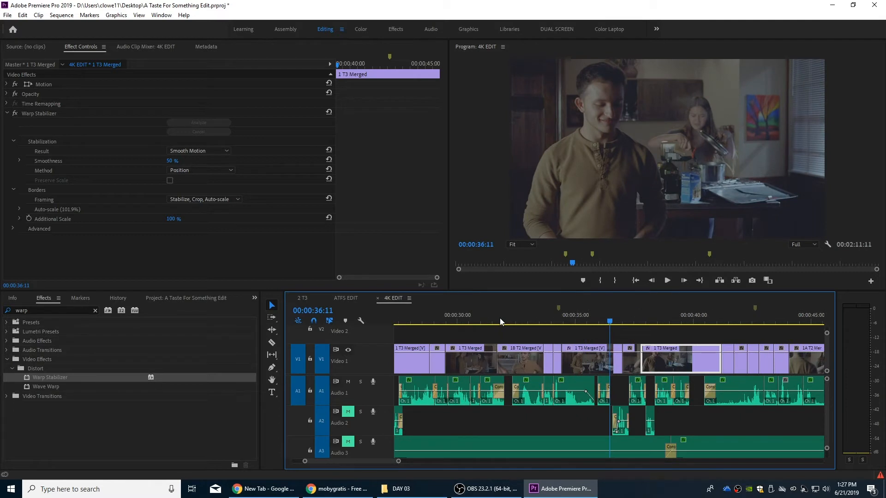
pyautogui.press('=')
pyautogui.press('Up')
pyautogui.click(500, 318)
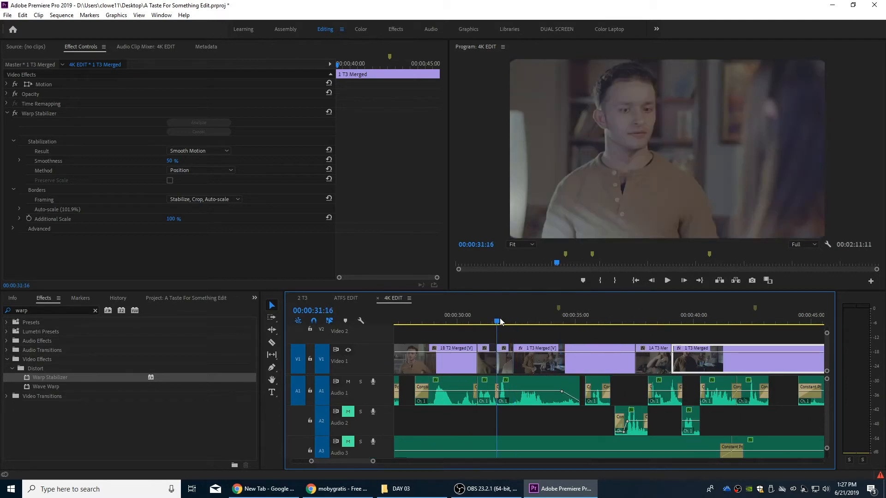
pyautogui.press('Down')
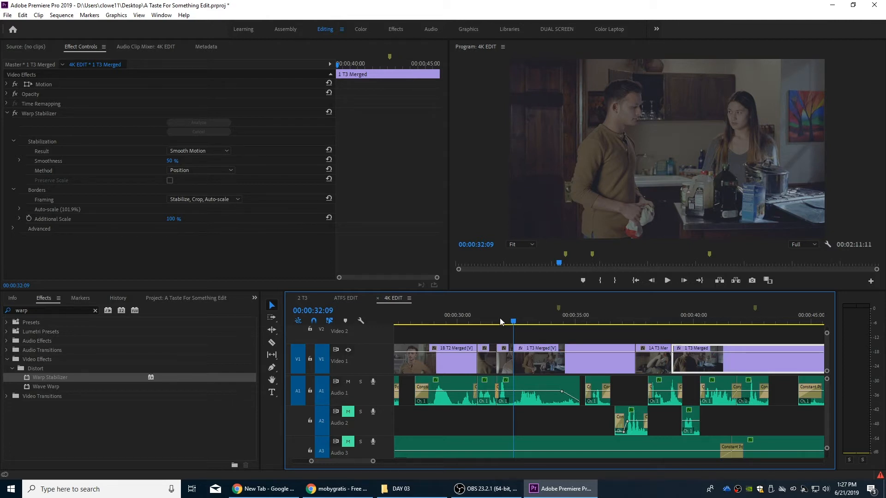
pyautogui.press('i')
pyautogui.press('Down')
pyautogui.press('space')
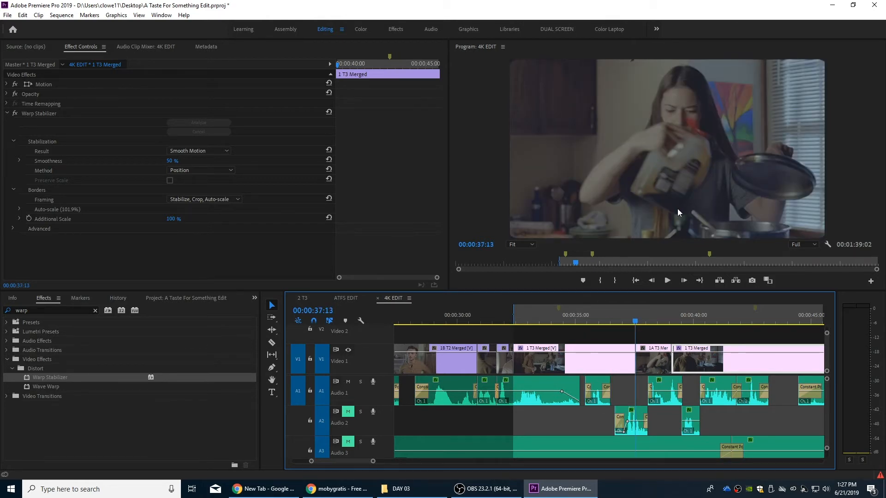
pyautogui.press('Left')
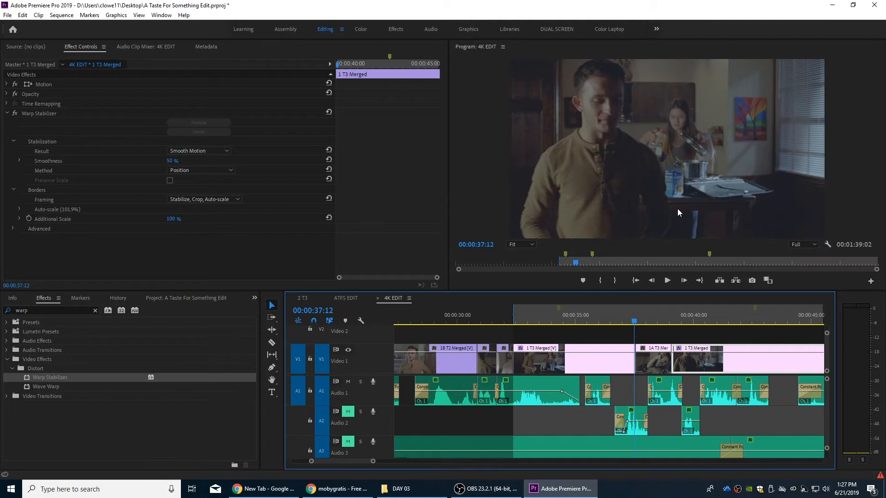
pyautogui.press('o')
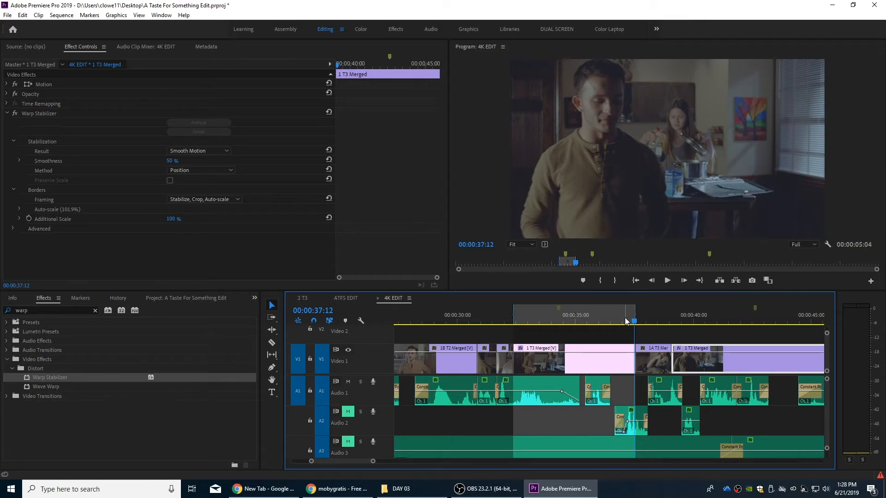
# Queue the marked range for export as QuickTime with the Apple ProRes 4444 preset and audio export turned off.
pyautogui.hotkey('ctrl', 'm')
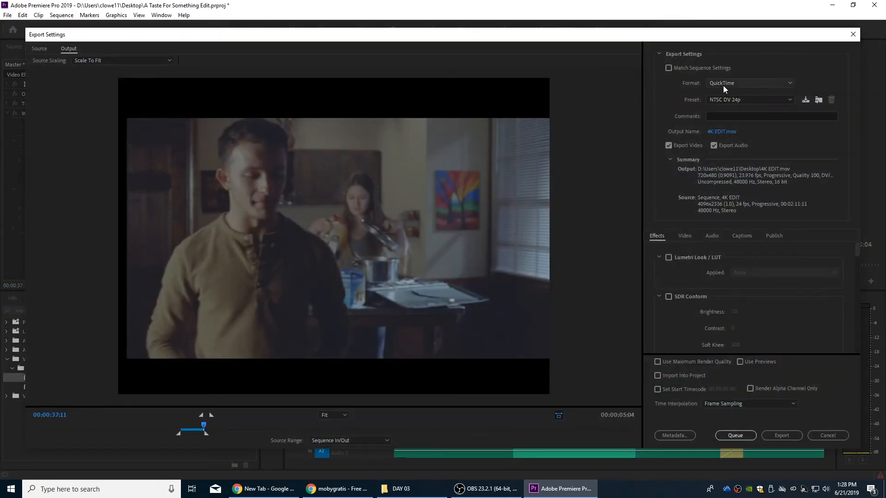
pyautogui.click(733, 100)
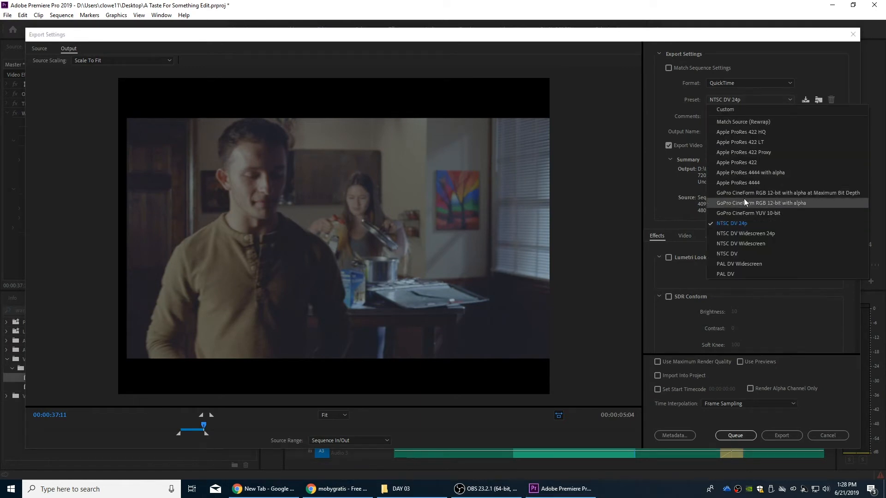
pyautogui.click(753, 183)
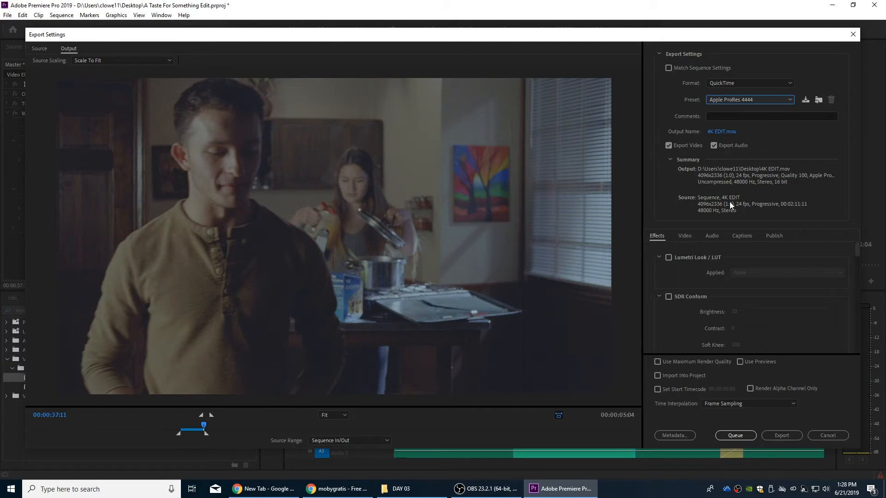
pyautogui.click(713, 145)
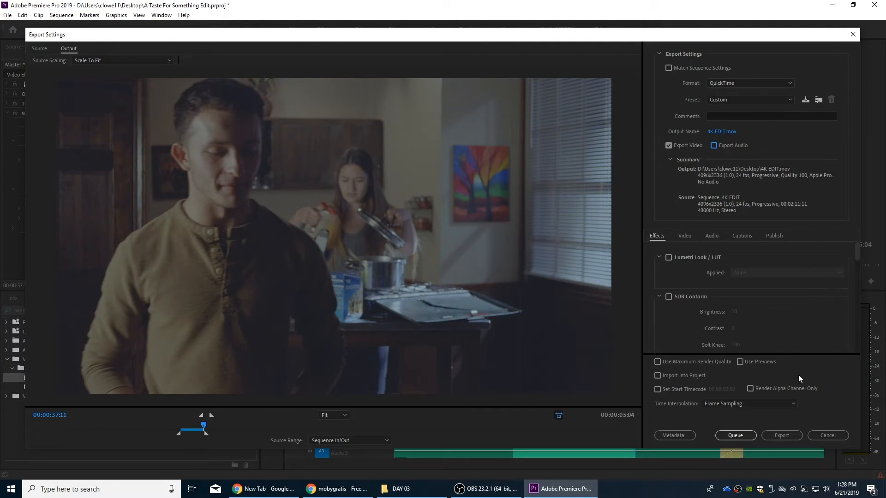
pyautogui.click(724, 436)
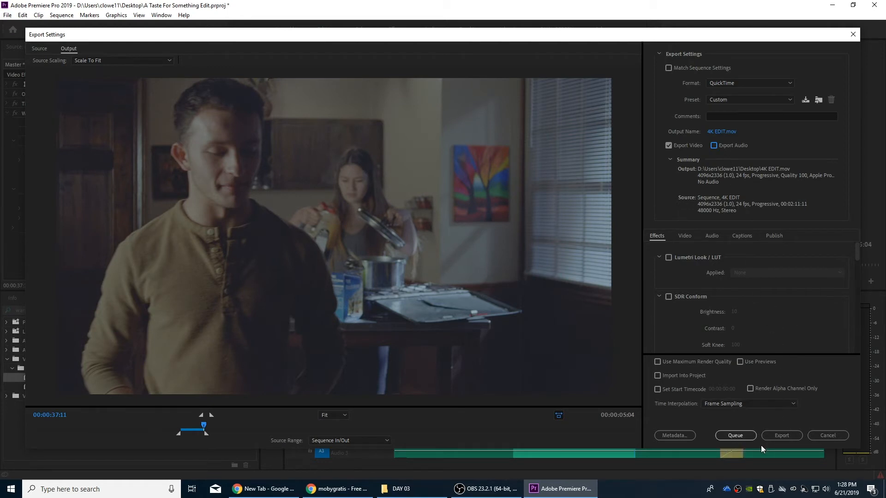
pyautogui.click(737, 437)
# Mark the next 1 T3 Merged clip with an In point at 00:00:39:02 and an Out point at 00:00:45:22.
pyautogui.click(679, 317)
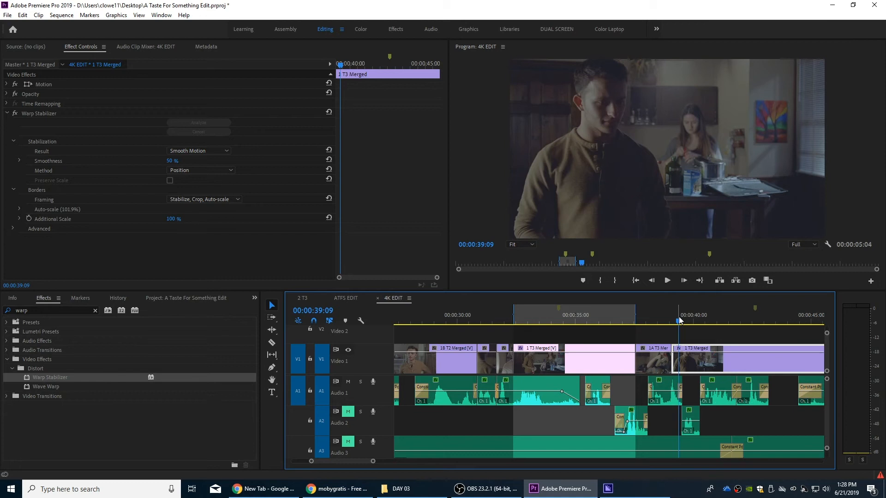
pyautogui.moveTo(686, 321); pyautogui.dragTo(672, 323)
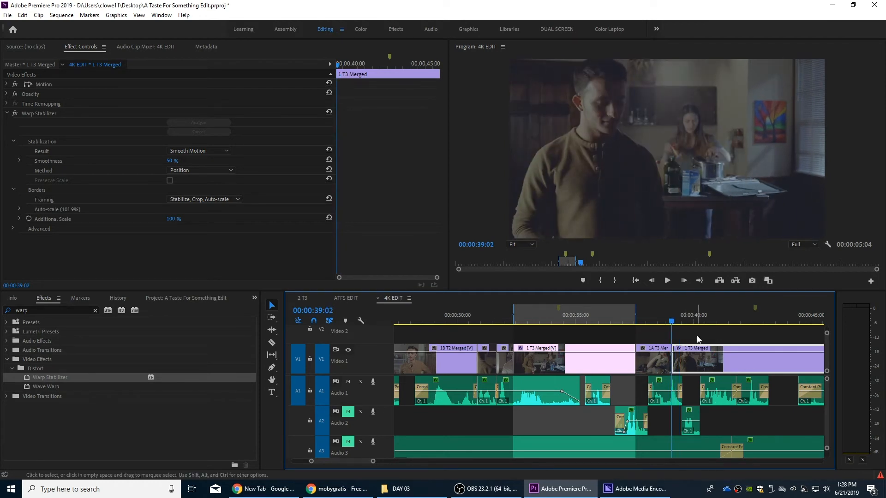
pyautogui.press('i')
pyautogui.press('space')
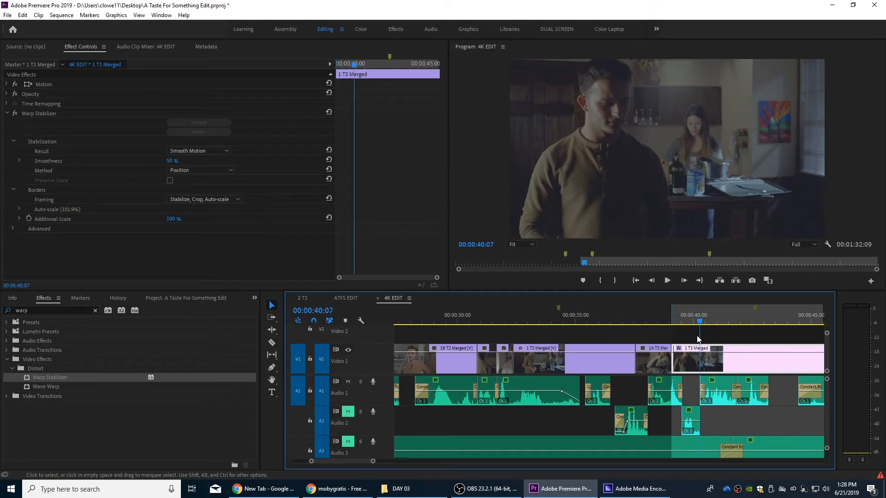
pyautogui.press('-')
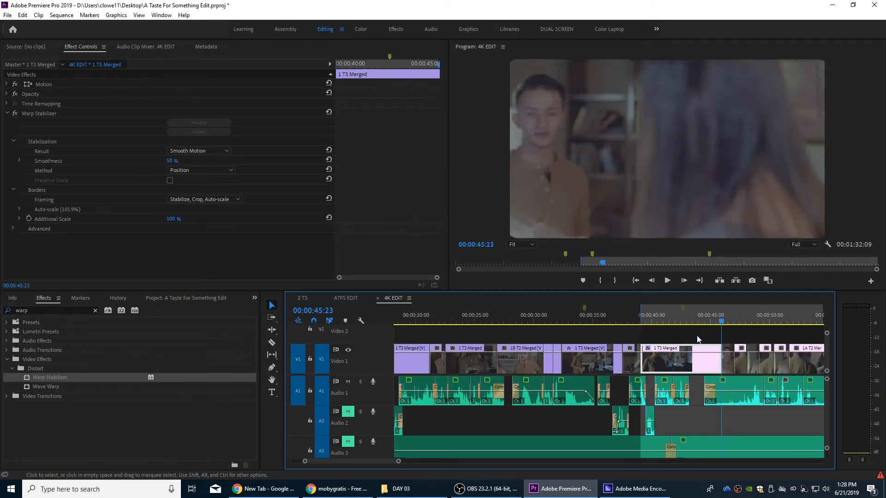
pyautogui.press('space')
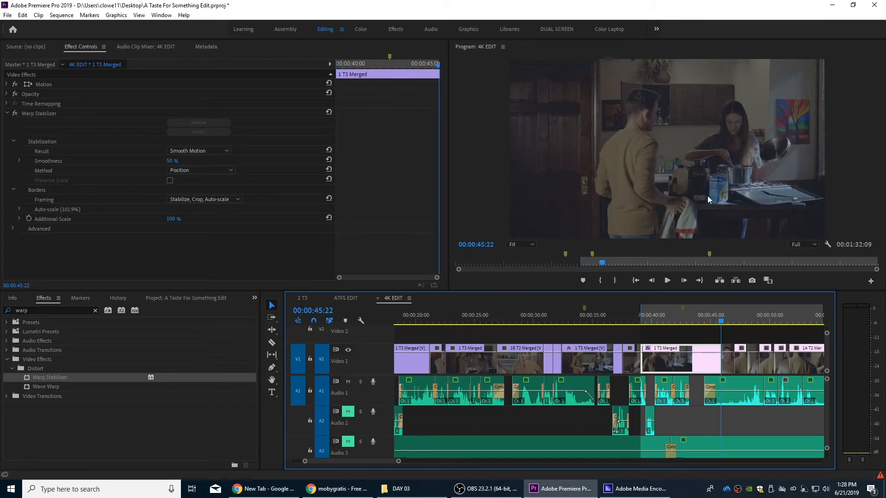
pyautogui.press('o')
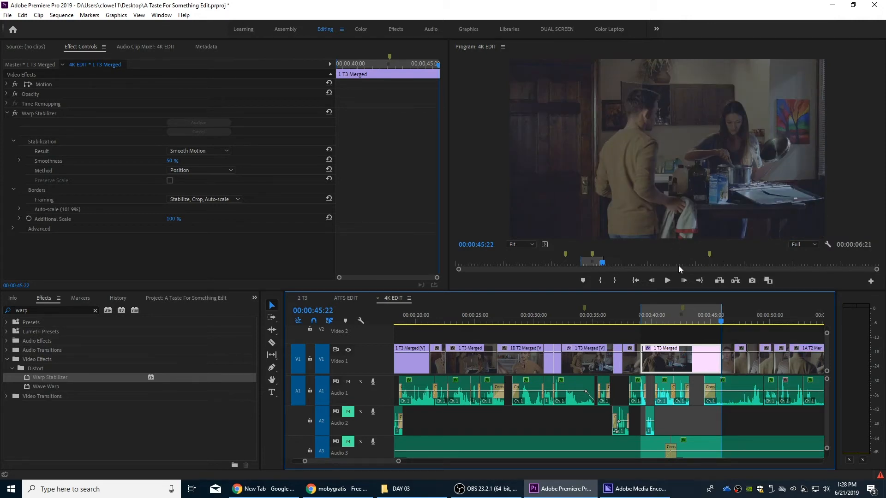
# Queue the marked 1 T3 Merged range as QuickTime using the Apple ProRes 4444 preset with audio export turned off.
pyautogui.hotkey('ctrl', 'm')
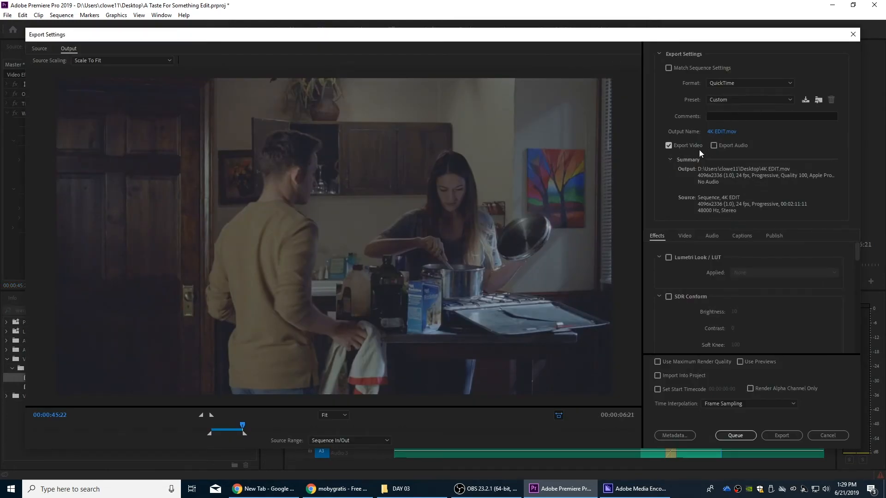
pyautogui.click(732, 101)
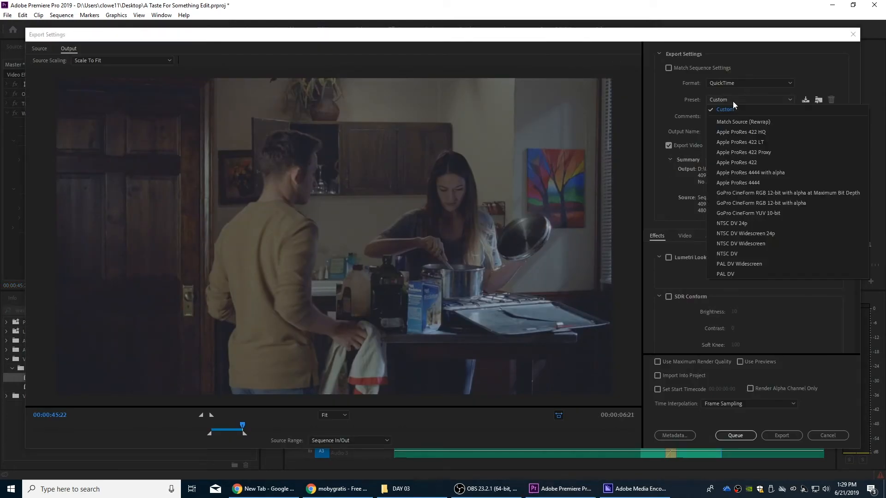
pyautogui.click(752, 183)
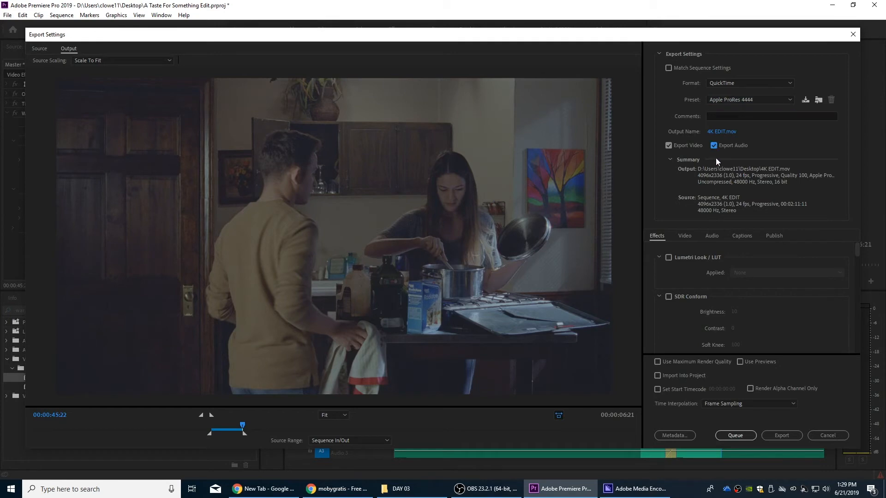
pyautogui.click(736, 438)
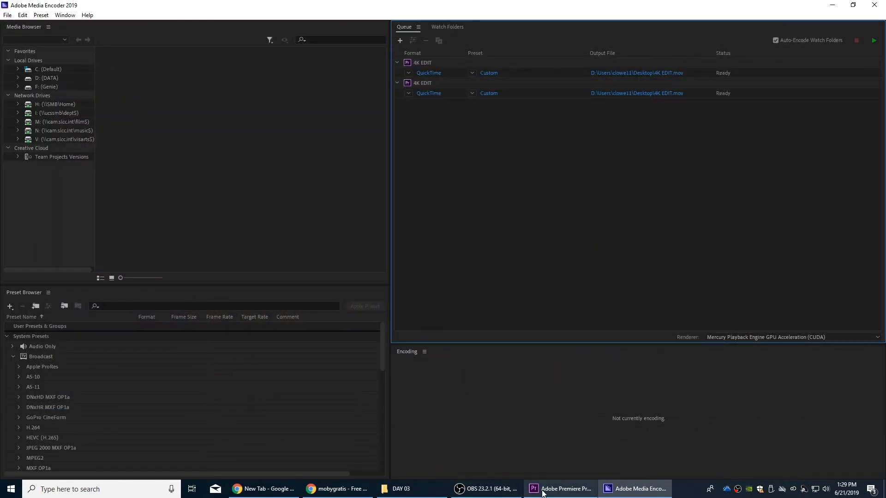
# Switch back to Premiere Pro and select the 2 T3 Merged clip starting at 00:01:11:10.
pyautogui.click(560, 488)
pyautogui.click(733, 319)
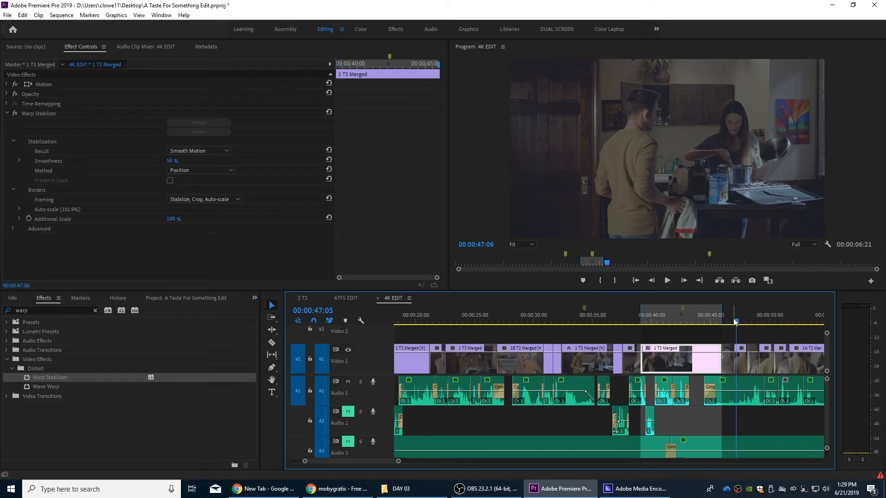
pyautogui.press('-')
pyautogui.click(609, 318)
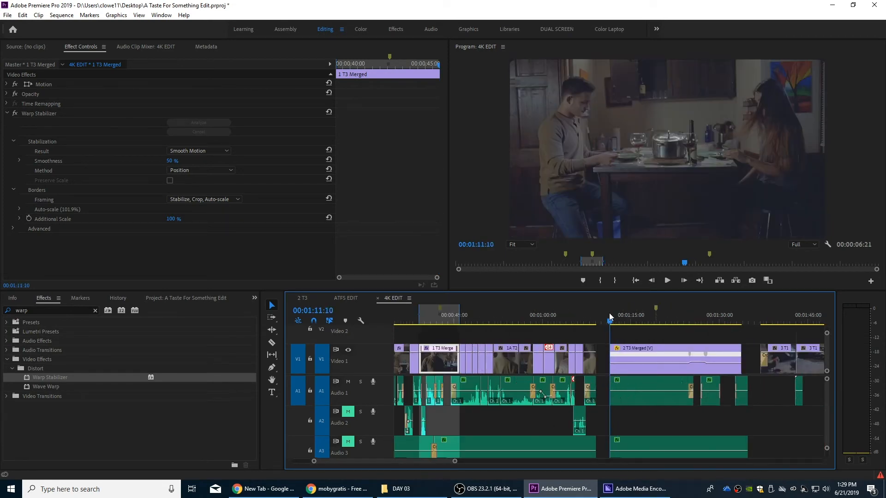
pyautogui.click(658, 355)
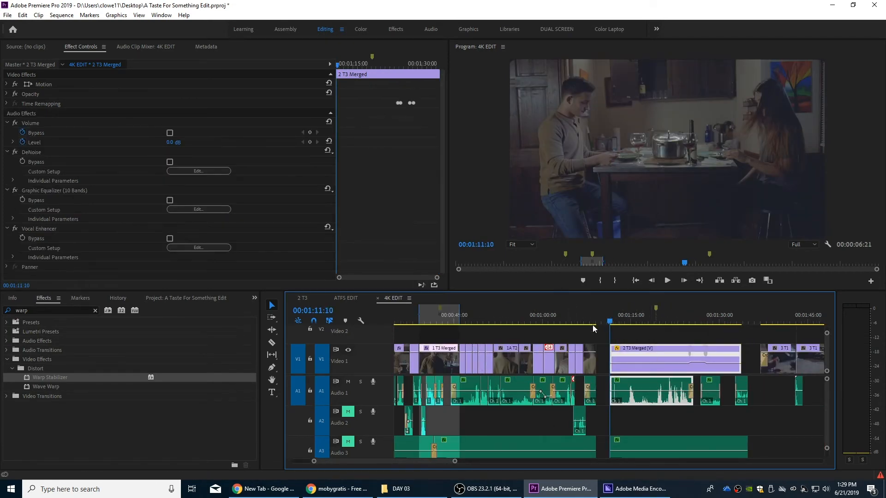
# Try Warp Stabilizer on the time-remapped 2 T3 Merged clip and remove the effect from it.
pyautogui.moveTo(59, 376); pyautogui.dragTo(659, 353)
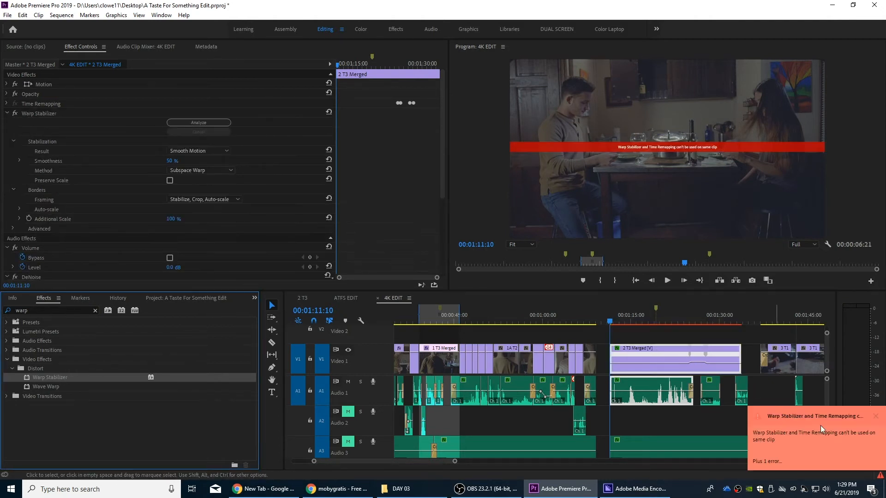
pyautogui.click(875, 416)
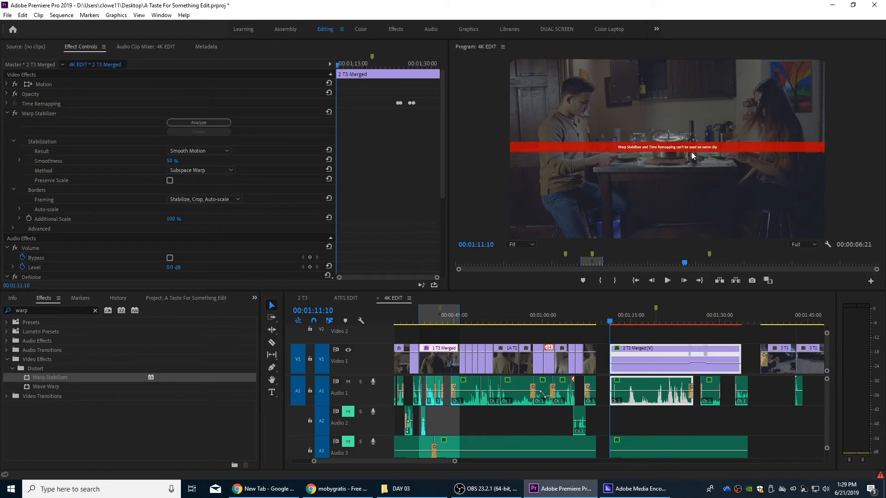
pyautogui.click(646, 345)
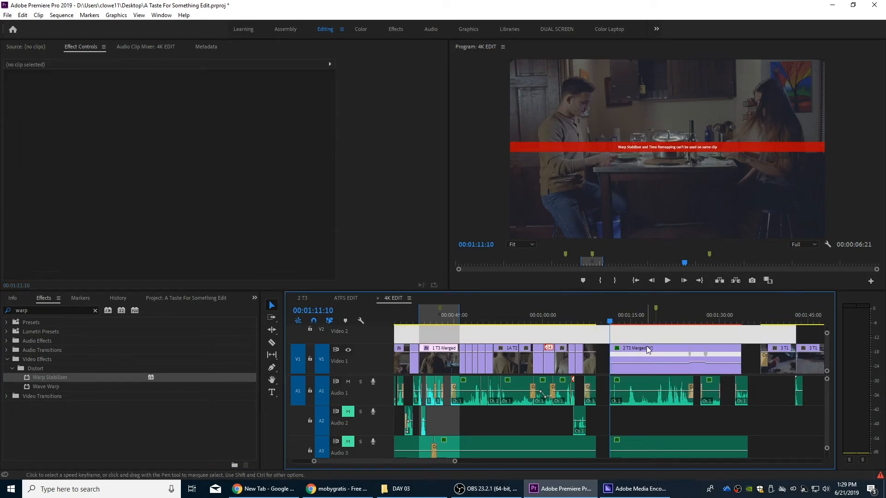
pyautogui.click(646, 351)
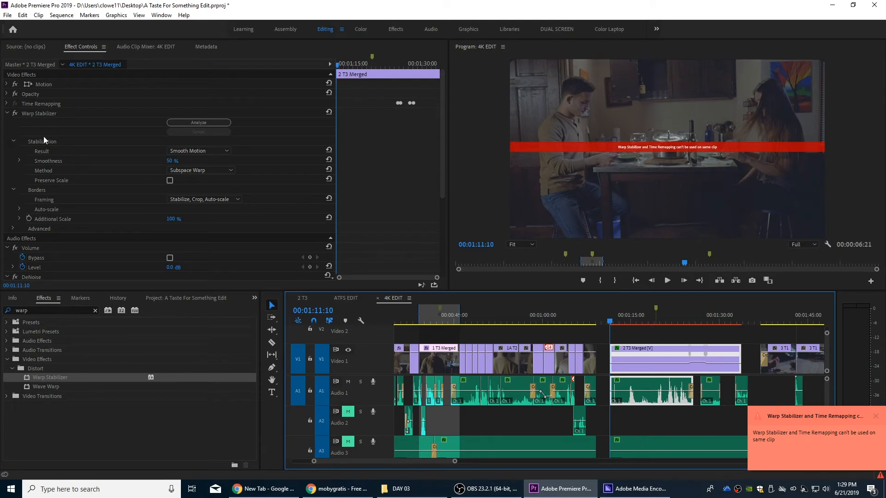
pyautogui.click(38, 113)
pyautogui.press('Delete')
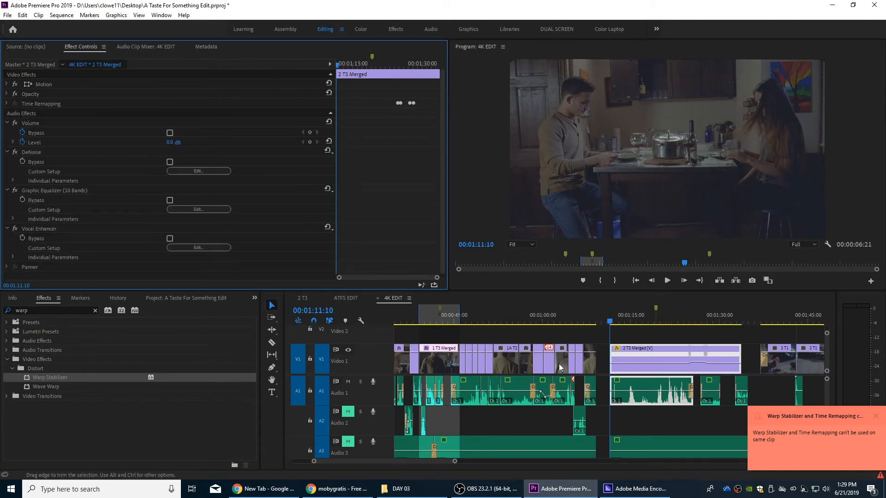
# Nest only the video portion of the 2 T3 Merged clip into a sequence named TIME REMAP.
pyautogui.rightClick(628, 361)
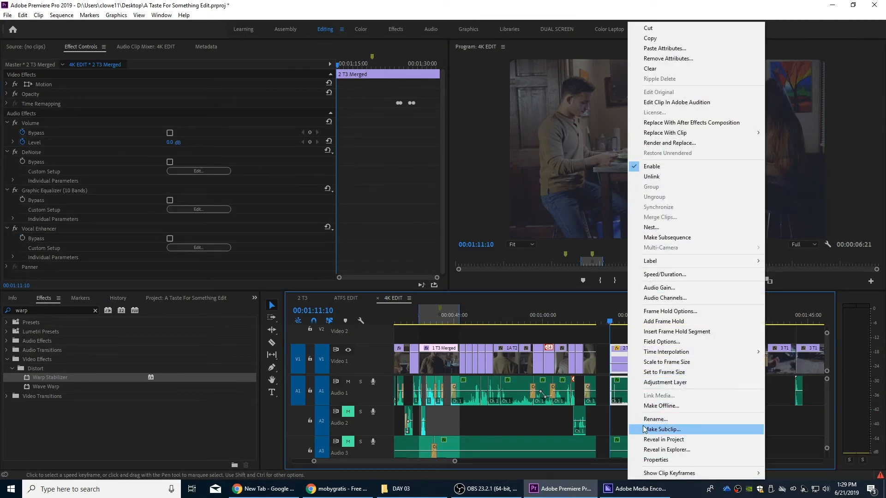
pyautogui.click(618, 423)
pyautogui.click(630, 350)
pyautogui.rightClick(634, 351)
pyautogui.click(627, 362)
pyautogui.click(635, 353)
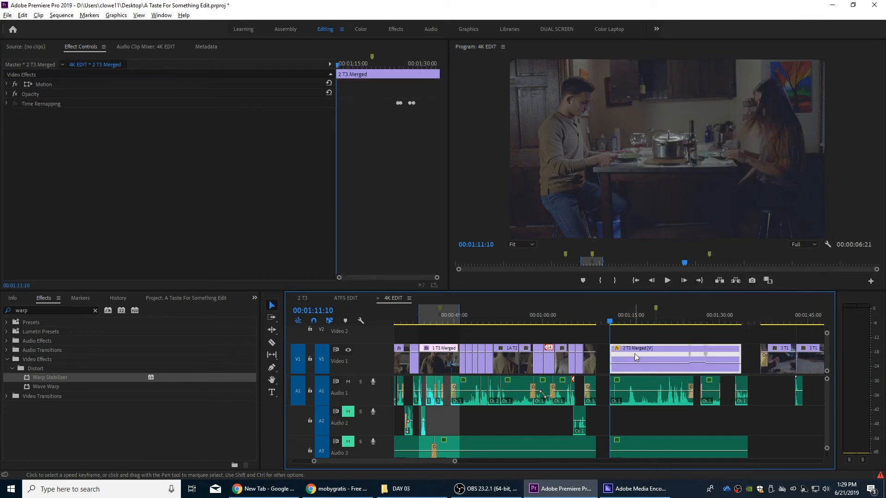
pyautogui.rightClick(643, 351)
pyautogui.click(680, 265)
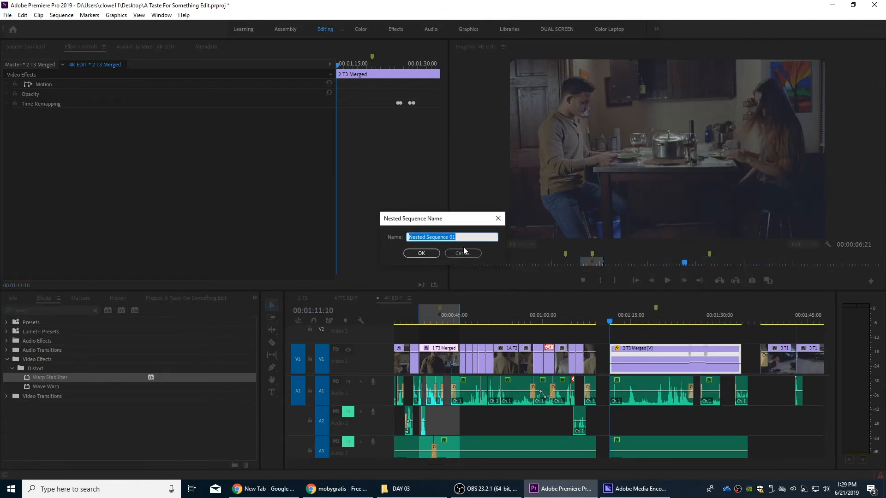
pyautogui.write('TIME REMAP')
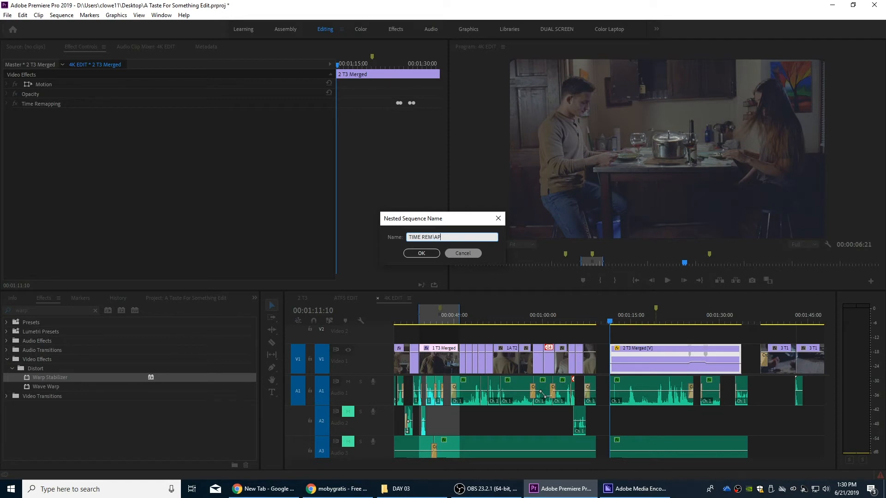
pyautogui.press('Return')
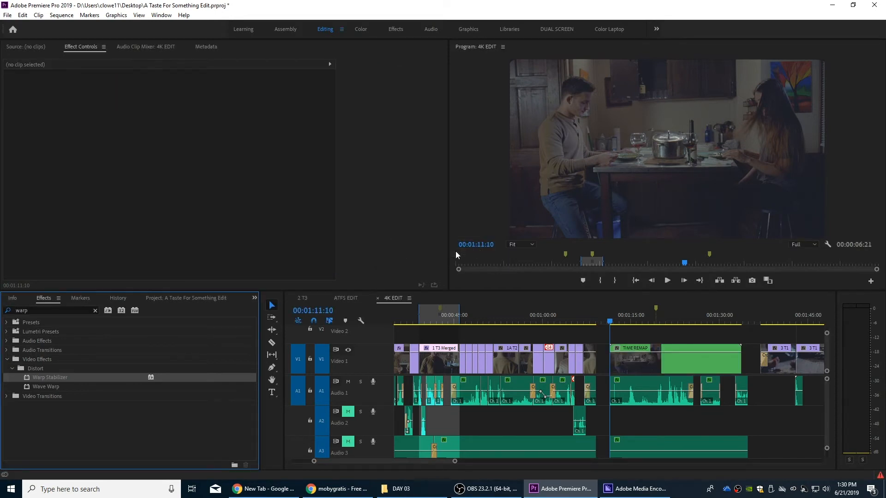
# Apply Warp Stabilizer to the nested TIME REMAP clip and set its stabilization method to Position.
pyautogui.click(632, 358)
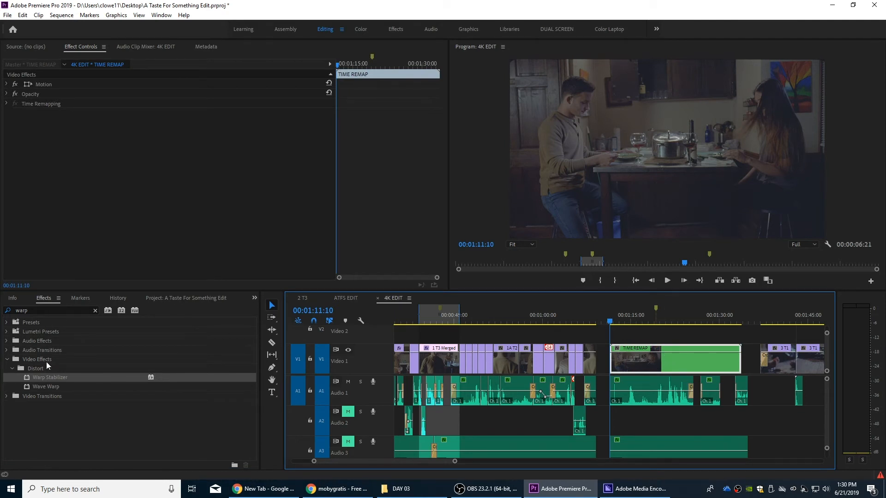
pyautogui.moveTo(34, 376); pyautogui.dragTo(648, 360)
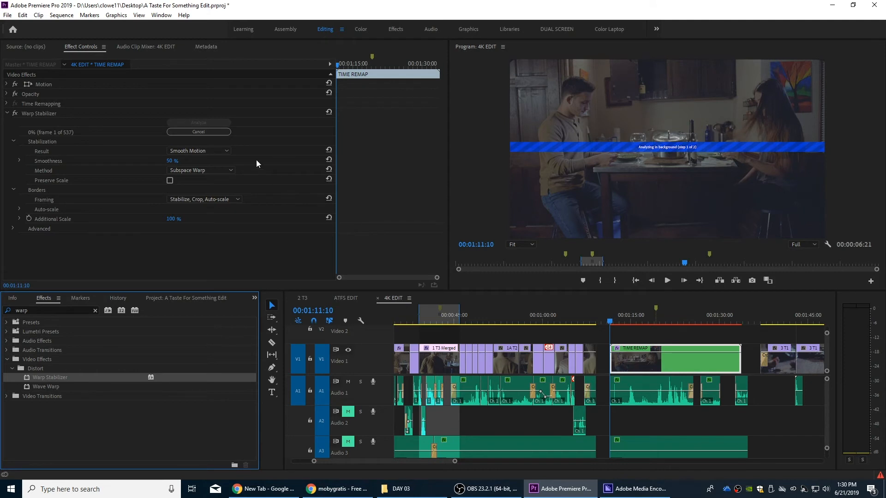
pyautogui.click(208, 171)
pyautogui.click(211, 175)
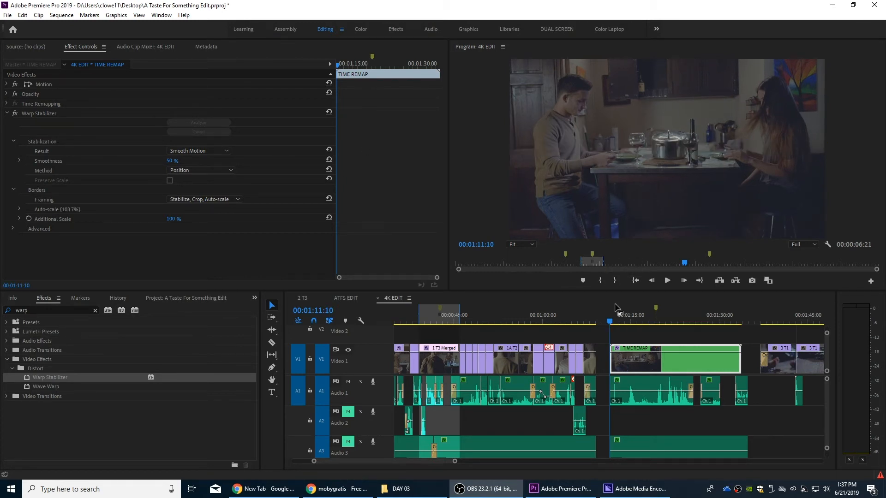
# Play the TIME REMAP clip up to 00:01:25:18 and scrub back to 00:01:20:02 to check the stabilization.
pyautogui.moveTo(619, 320); pyautogui.dragTo(651, 320)
pyautogui.press('space')
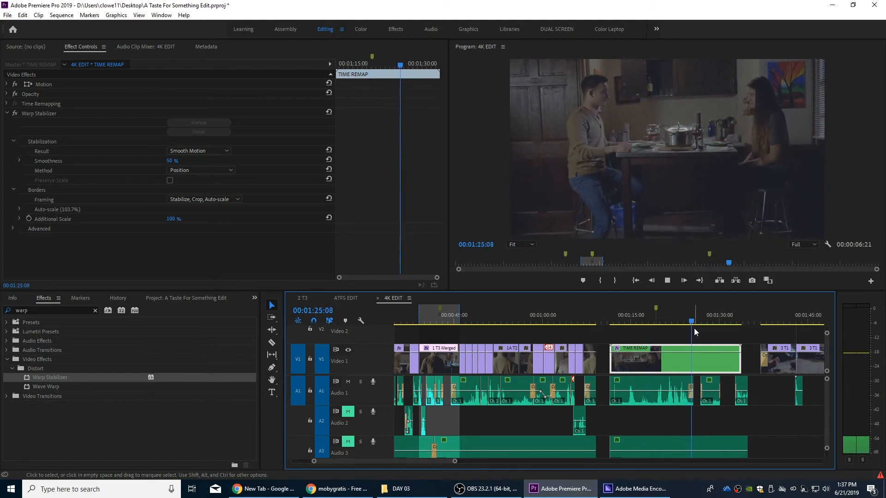
pyautogui.press('space')
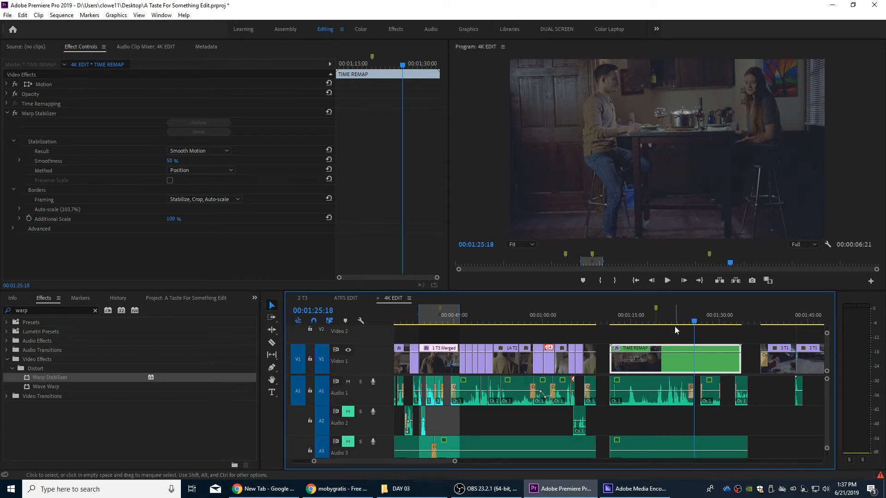
pyautogui.moveTo(672, 321); pyautogui.dragTo(660, 322)
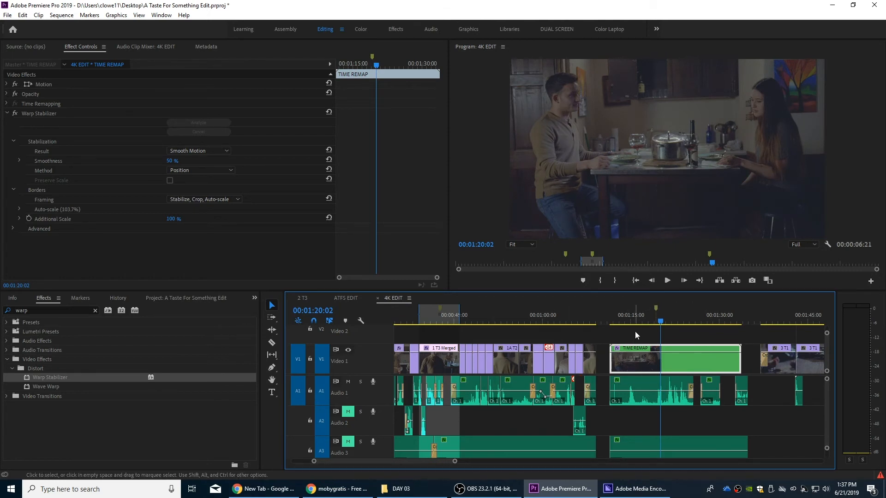
# Mark the TIME REMAP clip from 00:01:11:10 to 00:01:33:18 and queue that range for QuickTime export without audio.
pyautogui.click(638, 315)
pyautogui.press('Up')
pyautogui.press('Down')
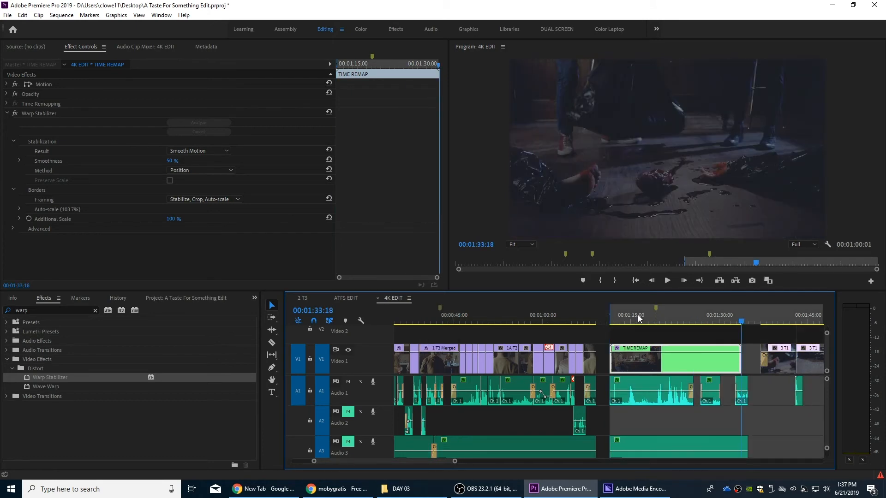
pyautogui.press('o')
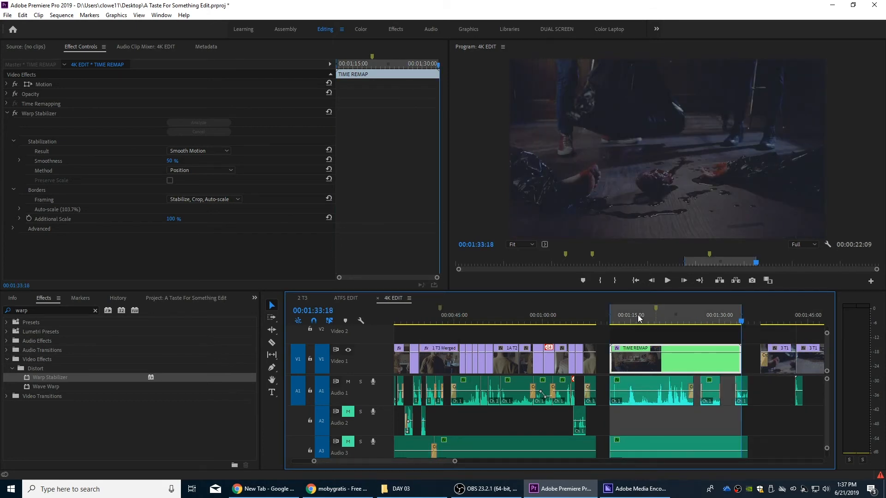
pyautogui.hotkey('ctrl', 'm')
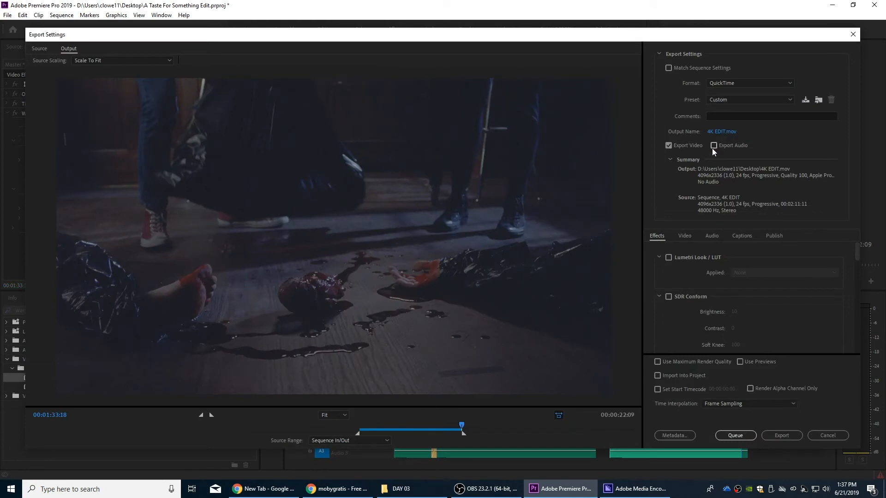
pyautogui.click(750, 438)
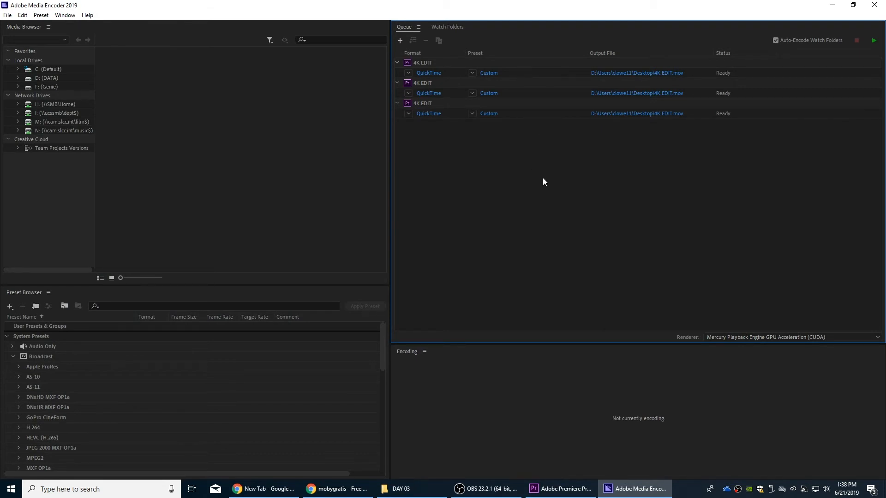
# Set the output of all queued 4K EDIT exports to a new EFFECTS folder inside HIGH QUALITY and start encoding the queue.
pyautogui.hotkey('ctrl', 'a')
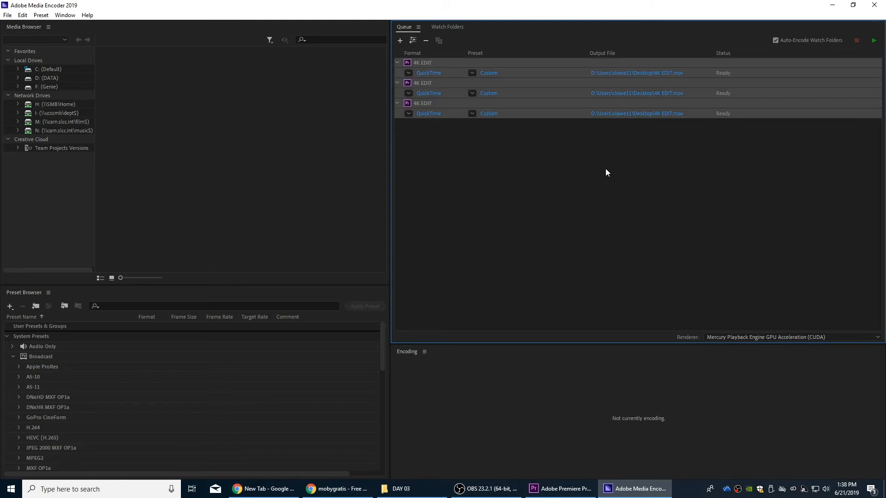
pyautogui.click(652, 73)
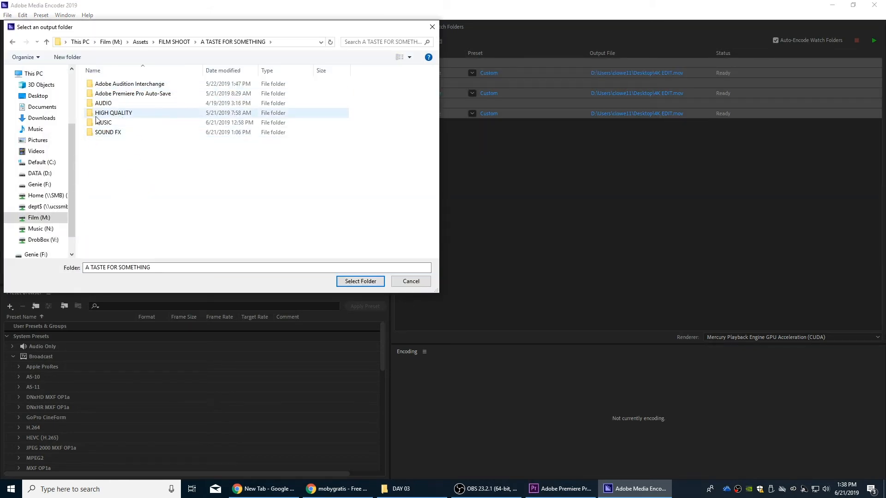
pyautogui.doubleClick(117, 114)
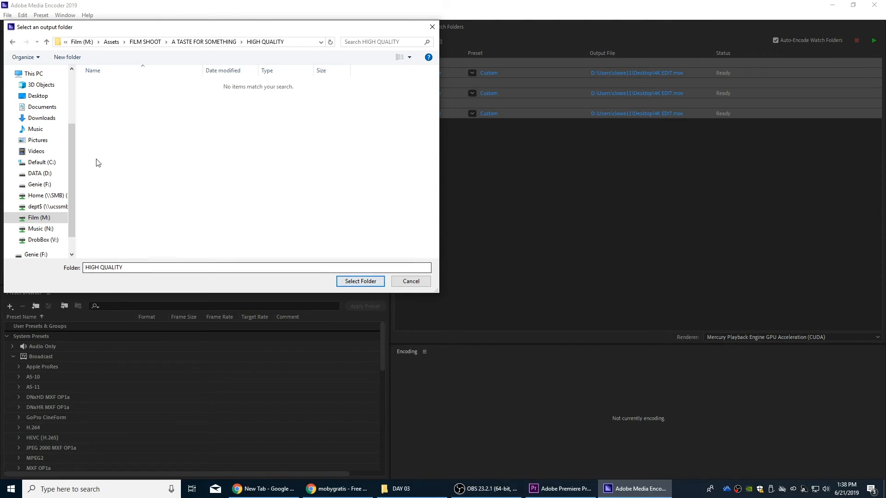
pyautogui.rightClick(105, 135)
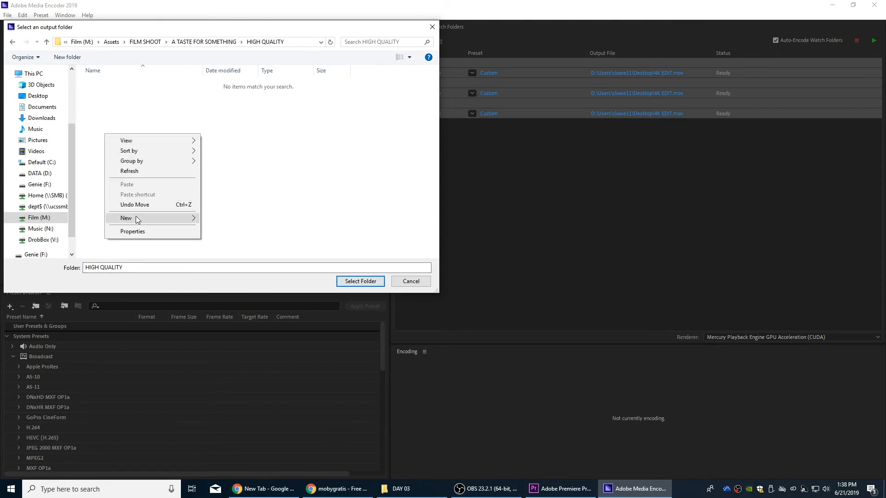
pyautogui.click(221, 220)
pyautogui.write('EFF')
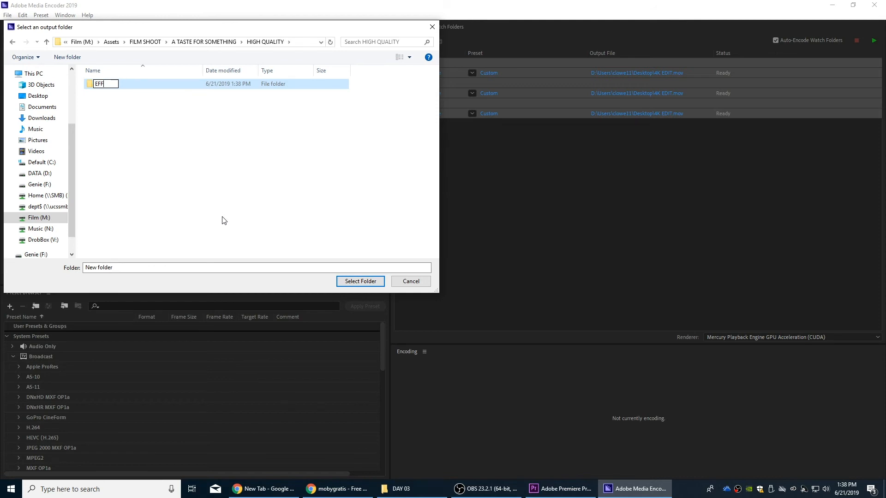
pyautogui.write('ECTS')
pyautogui.press('Return')
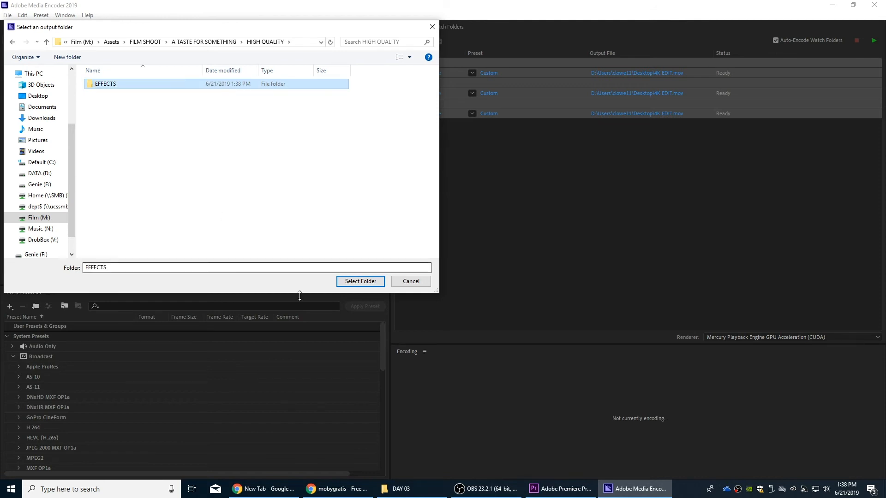
pyautogui.click(360, 281)
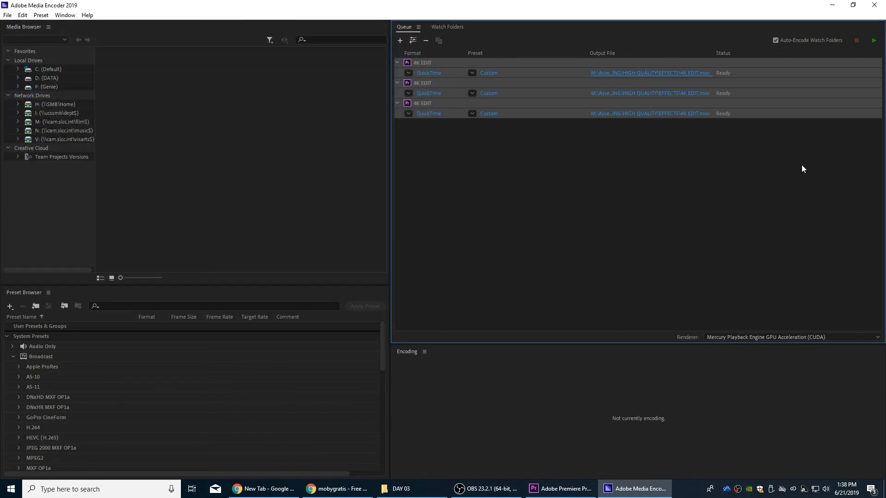
pyautogui.click(874, 40)
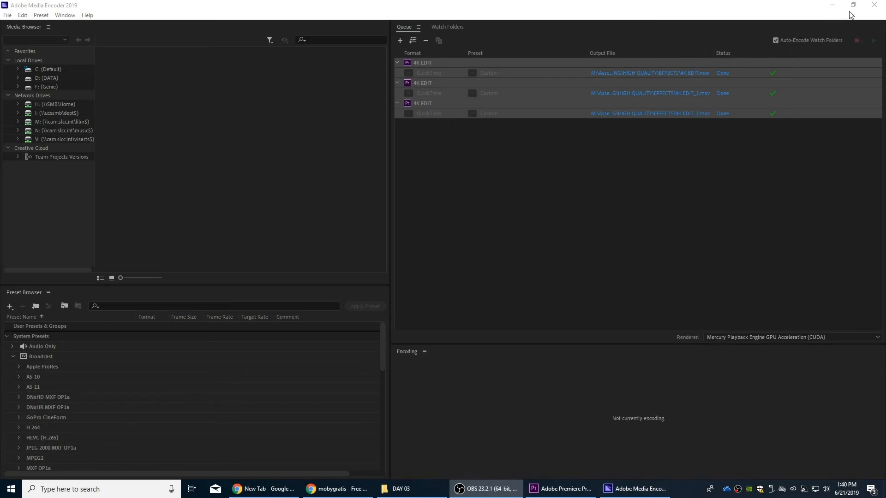
# Close Media Encoder and import the EFFECTS folder from HIGH QUALITY into the Premiere Pro project.
pyautogui.click(872, 8)
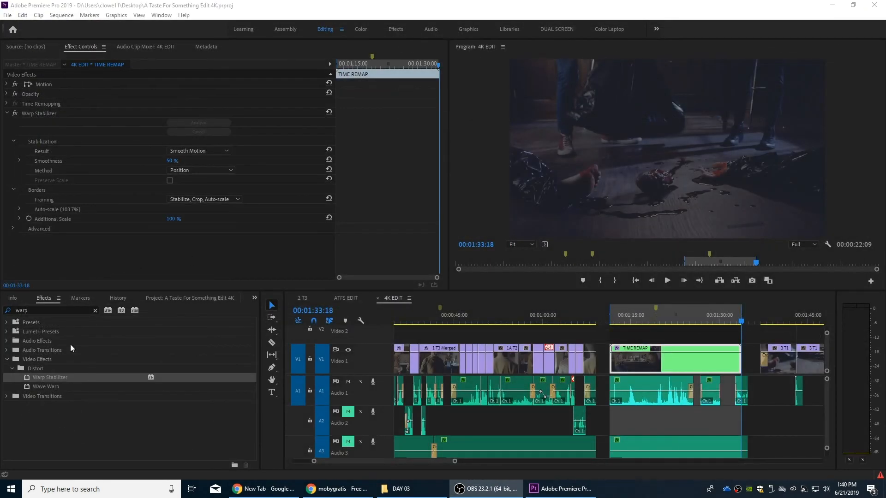
pyautogui.hotkey('shift', '1')
pyautogui.hotkey('ctrl', 'i')
pyautogui.click(107, 84)
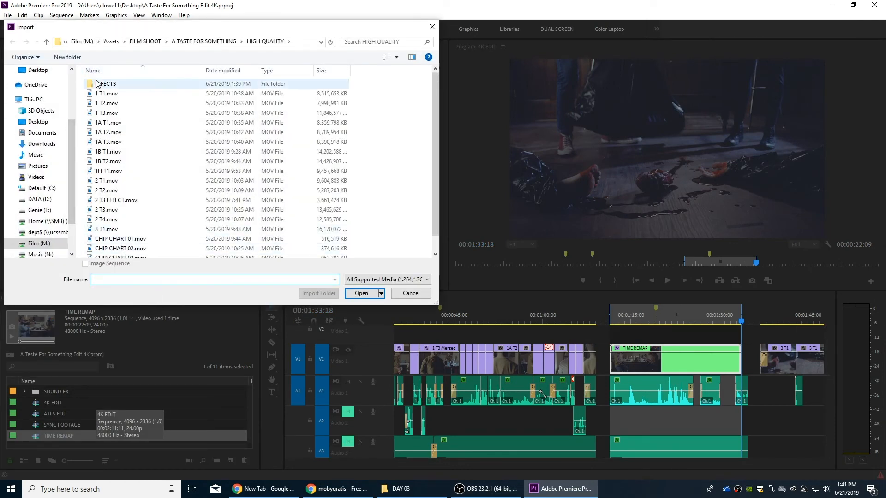
pyautogui.click(312, 293)
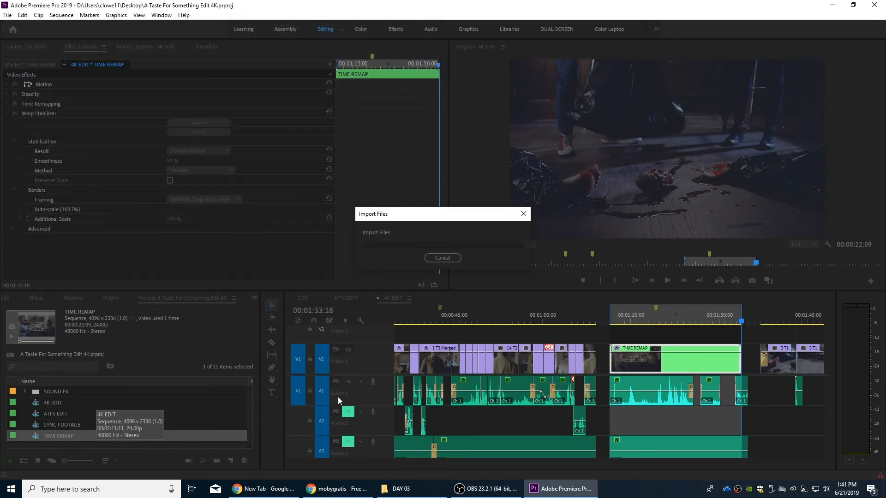
# Go to the first marked effect shot at 00:00:34:03 in 4K EDIT and examine the rendered clips in the EFFECTS bin.
pyautogui.click(532, 317)
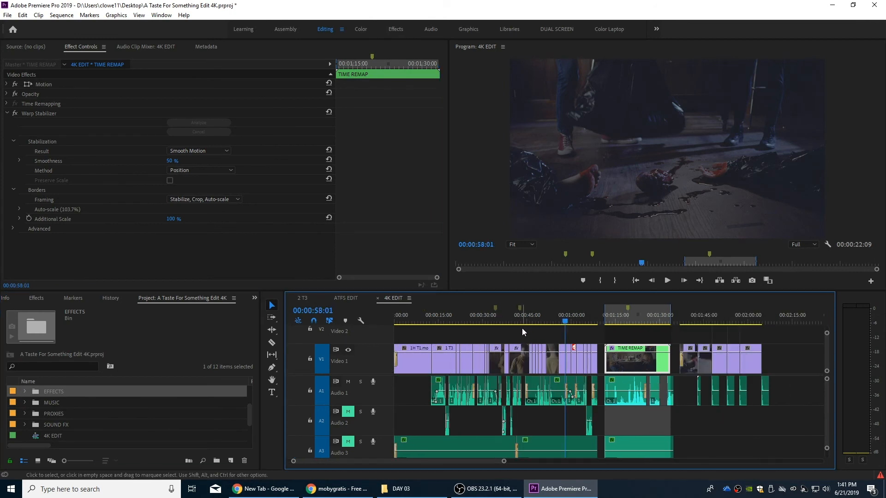
pyautogui.click(495, 322)
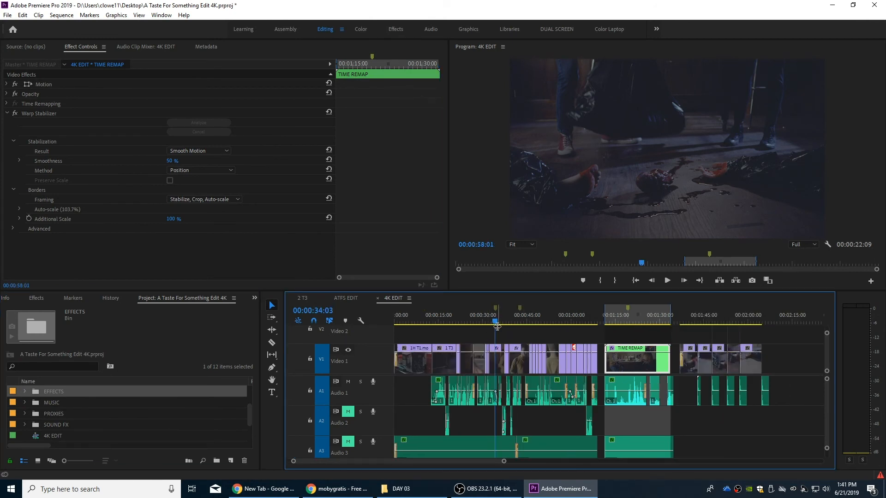
pyautogui.press('=')
pyautogui.click(346, 298)
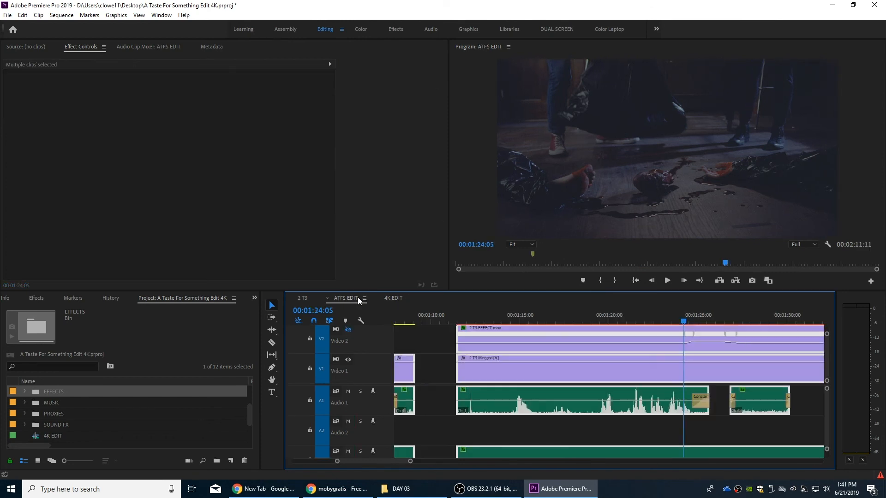
pyautogui.click(393, 298)
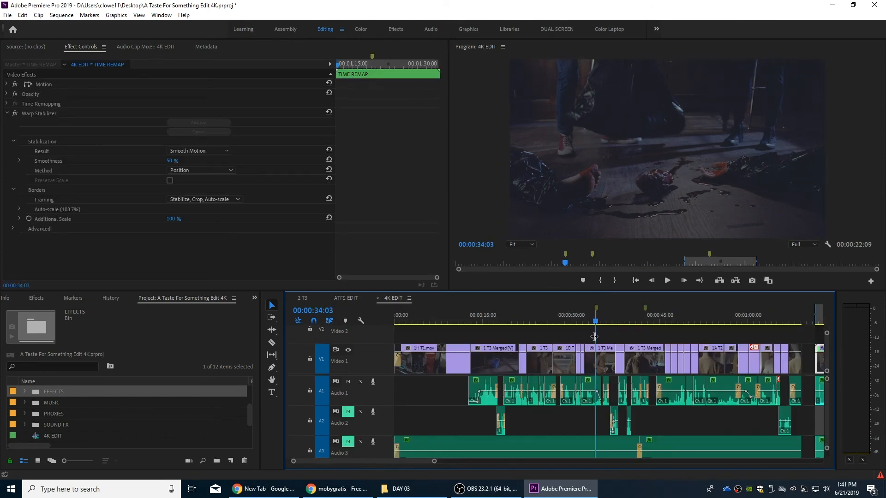
pyautogui.click(25, 391)
pyautogui.click(49, 404)
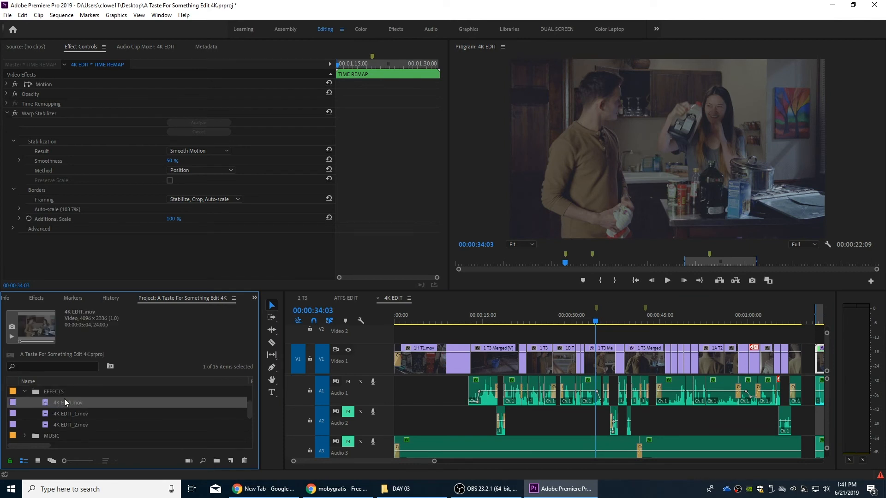
pyautogui.click(47, 413)
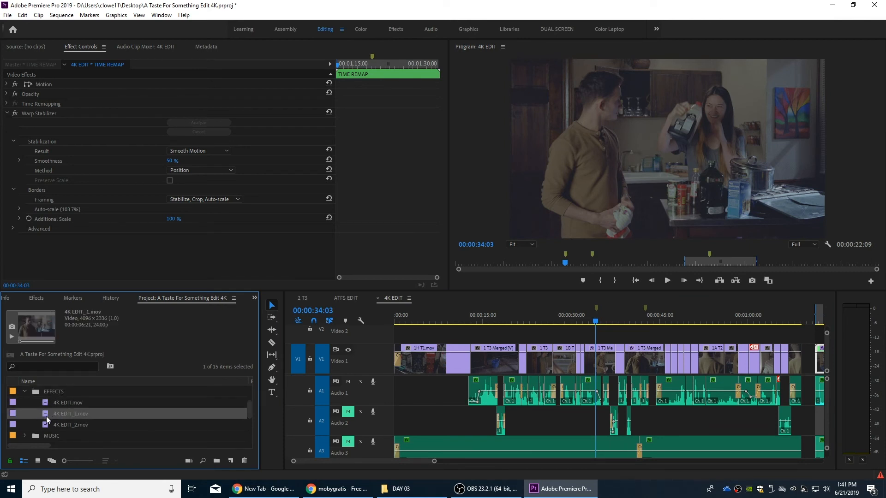
pyautogui.click(47, 422)
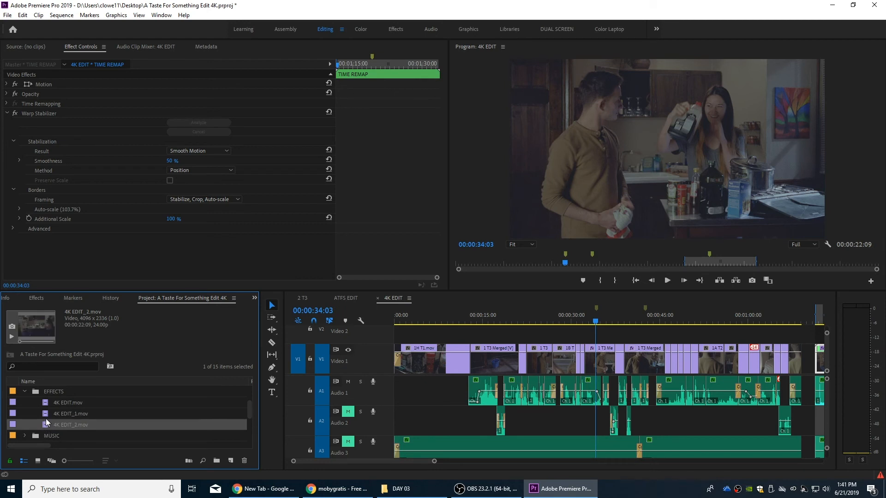
# Replace the 1 T3 Merged effect shot at 00:00:34:03 on Video 1 with the rendered 4K EDIT.mov.
pyautogui.click(594, 322)
pyautogui.press('=')
pyautogui.press('=')
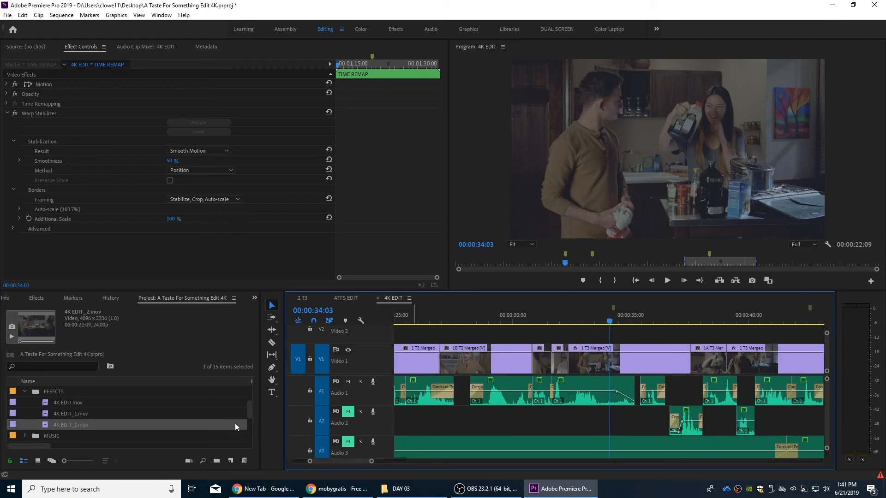
pyautogui.click(44, 404)
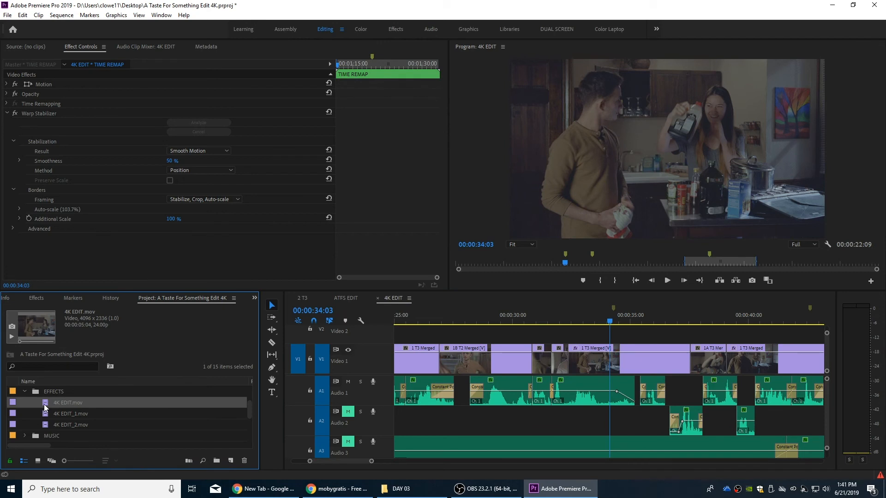
pyautogui.moveTo(45, 405); pyautogui.dragTo(603, 374)
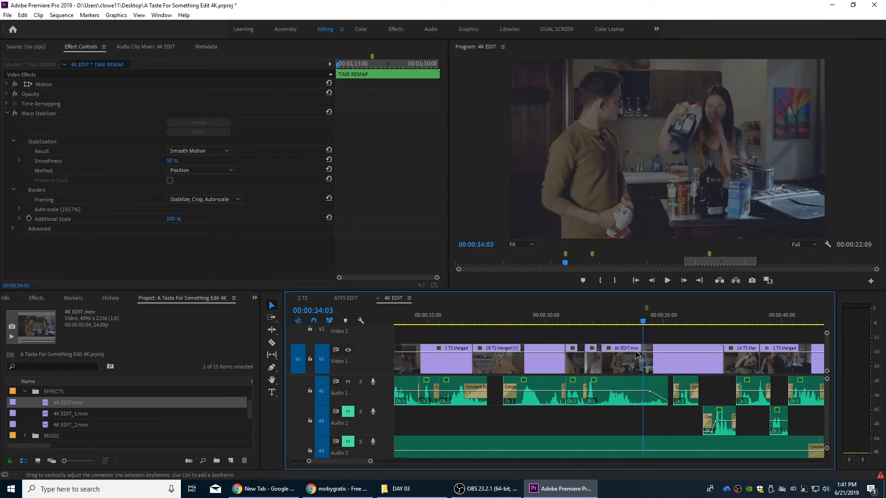
# Replace the 1 T3 Merged effect shot at 00:00:42:05 on Video 1 with the rendered 4K EDIT_1.mov.
pyautogui.click(671, 322)
pyautogui.press('-')
pyautogui.moveTo(710, 319); pyautogui.dragTo(722, 322)
pyautogui.press('=')
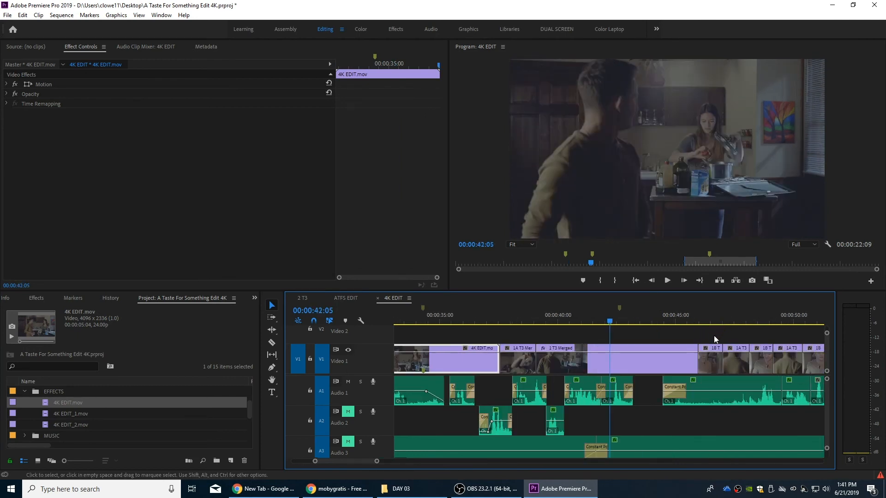
pyautogui.moveTo(46, 418); pyautogui.dragTo(538, 370)
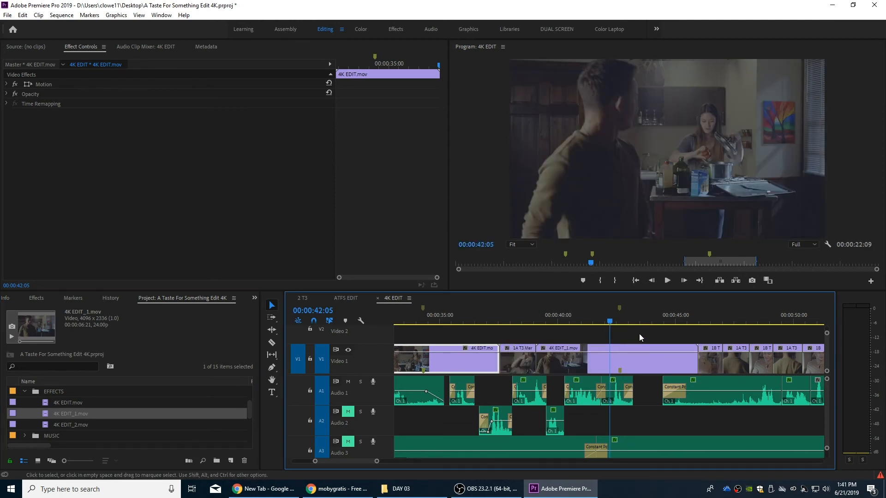
# Replace the nested TIME REMAP clip on Video 1 with the rendered 4K EDIT_2.mov.
pyautogui.click(677, 323)
pyautogui.press('-')
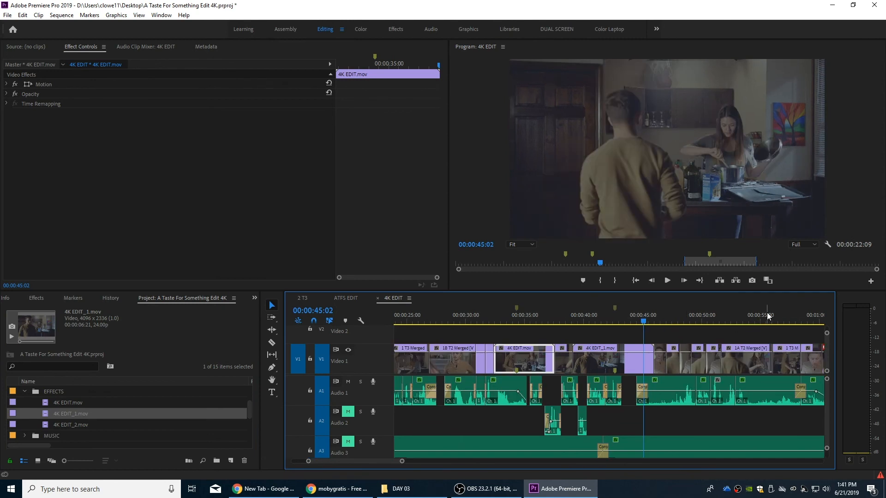
pyautogui.press('-')
pyautogui.click(791, 318)
pyautogui.press('=')
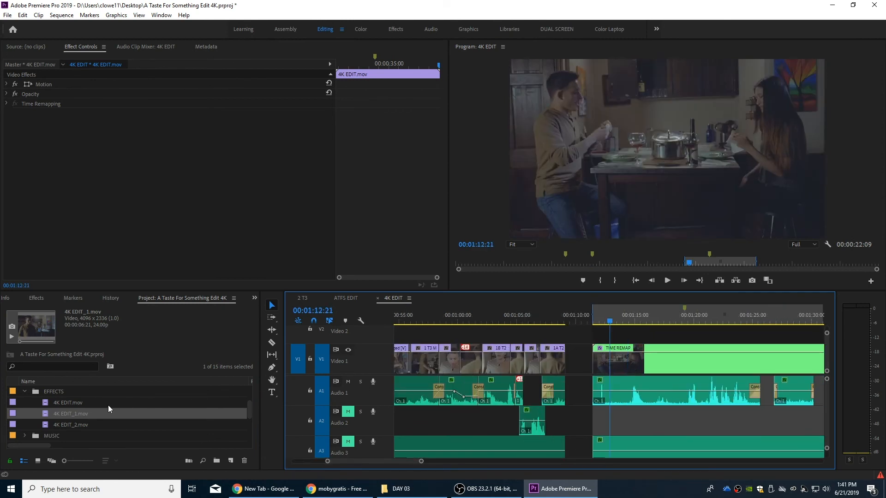
pyautogui.moveTo(49, 425); pyautogui.dragTo(594, 369)
# Try moving the last 2 T3 Merged audio clip on Audio 1 earlier to end with 4K EDIT_2.mov, play it, and undo the move.
pyautogui.click(652, 318)
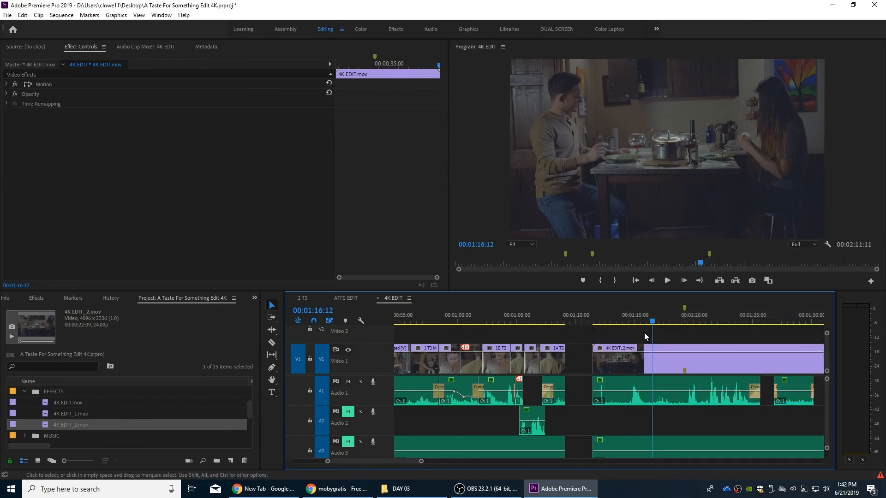
pyautogui.press('-')
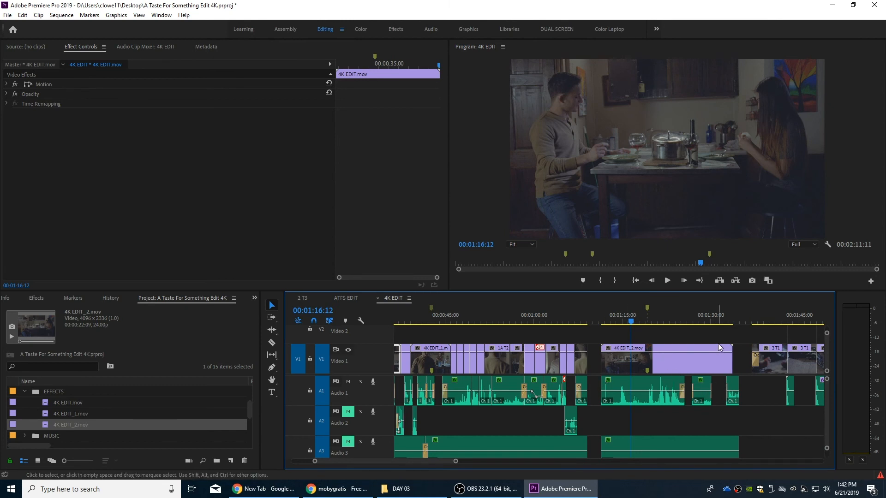
pyautogui.moveTo(691, 319); pyautogui.dragTo(700, 320)
pyautogui.scroll(4, 723, 368)
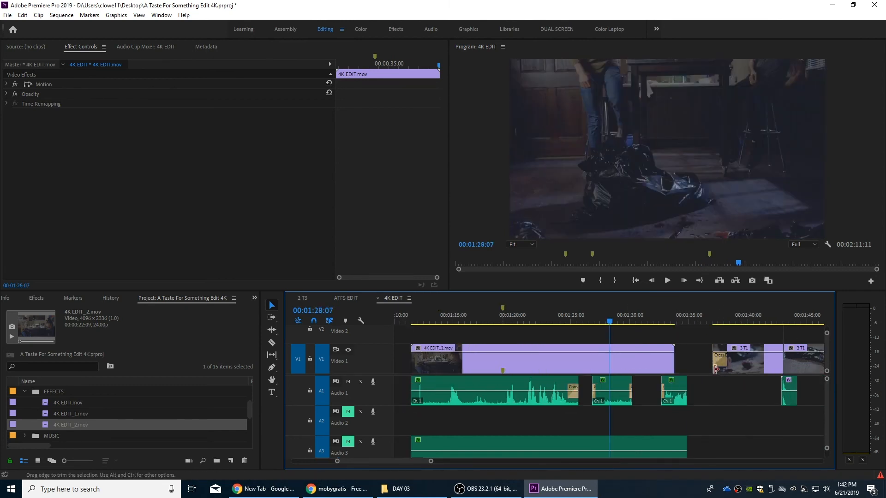
pyautogui.moveTo(730, 386); pyautogui.dragTo(705, 383)
pyautogui.click(680, 318)
pyautogui.press('space')
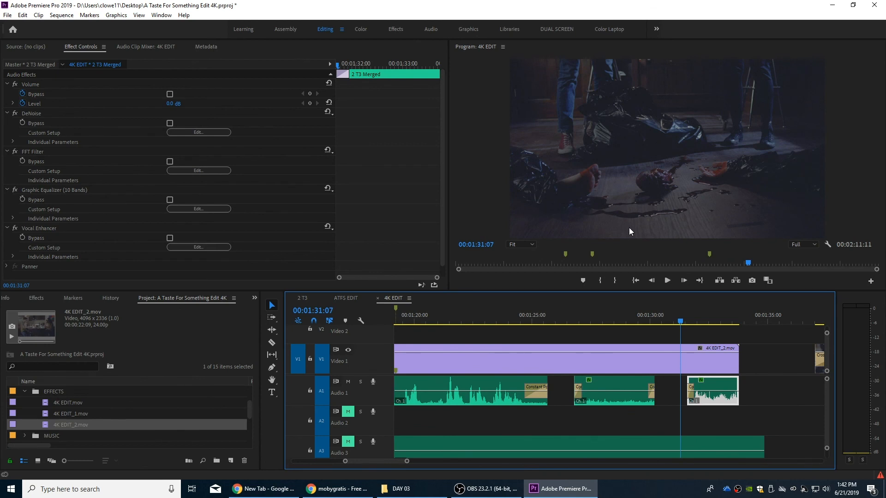
pyautogui.hotkey('ctrl', 'z')
# Play past the end of the 4K EDIT_2.mov clip to 00:01:35:11 to check its picture and audio.
pyautogui.press('space')
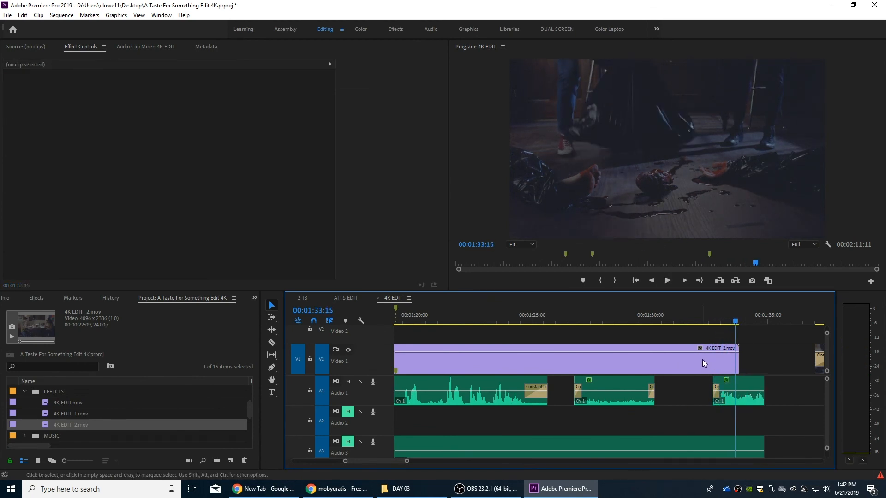
pyautogui.press('space')
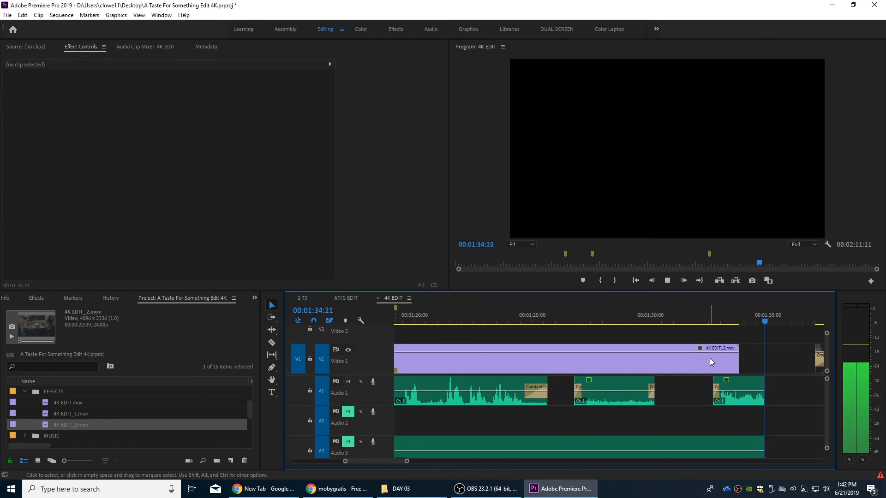
pyautogui.press('space')
# Unmute audio tracks Audio 2 through Audio 6 in the 4K EDIT sequence.
pyautogui.press('`')
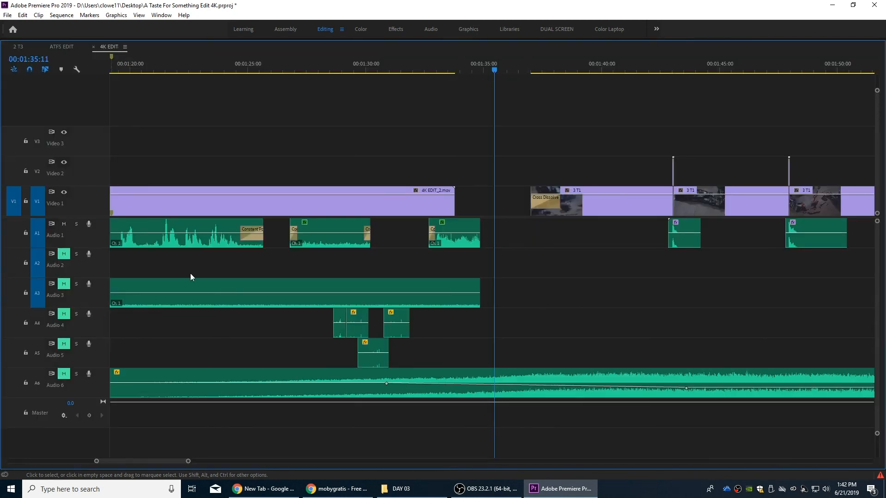
pyautogui.click(65, 254)
pyautogui.click(64, 283)
pyautogui.click(64, 313)
pyautogui.click(65, 344)
pyautogui.click(64, 373)
# Trim the ends of the last Audio 1 clip and the Audio 3 clip to the end of 4K EDIT_2.mov, and go to 00:01:31:14.
pyautogui.moveTo(479, 233); pyautogui.dragTo(455, 249)
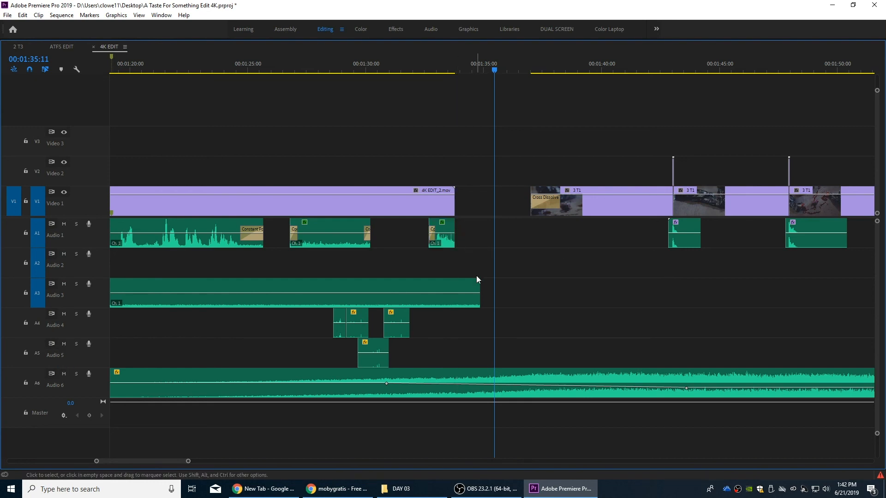
pyautogui.moveTo(479, 286); pyautogui.dragTo(455, 283)
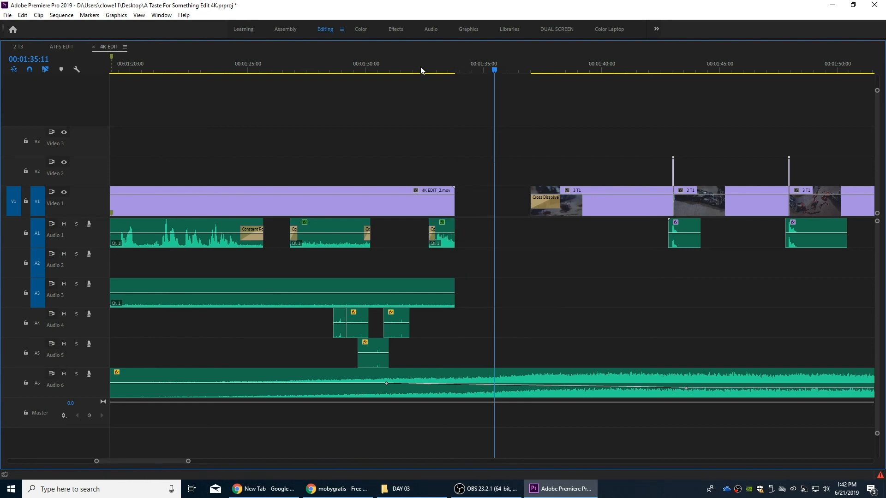
pyautogui.click(405, 65)
pyautogui.press('`')
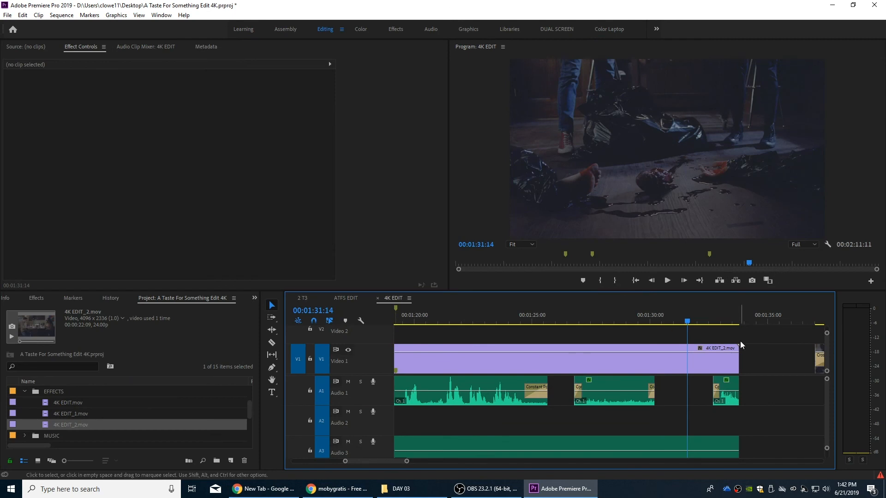
# Move the last 2 T3 Merged clip on Audio 1 slightly earlier and play it from 00:01:32:11 to check its timing.
pyautogui.press('space')
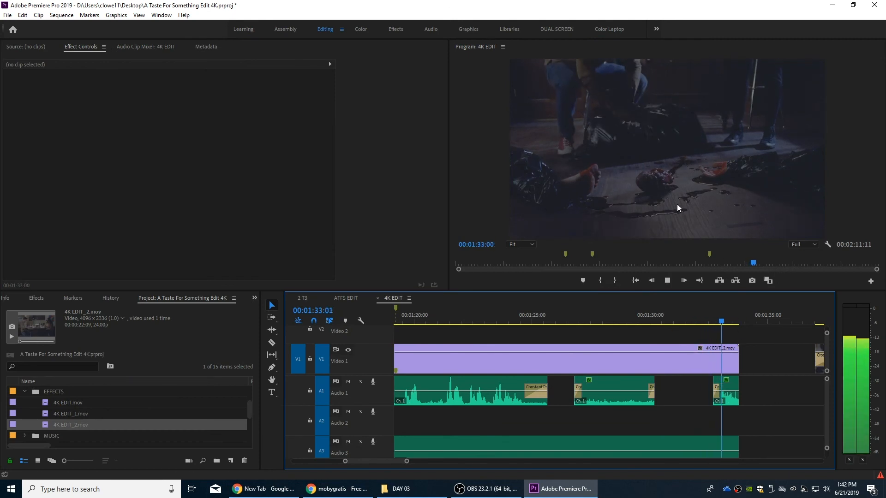
pyautogui.press('space')
pyautogui.click(736, 377)
pyautogui.moveTo(735, 377); pyautogui.dragTo(730, 375)
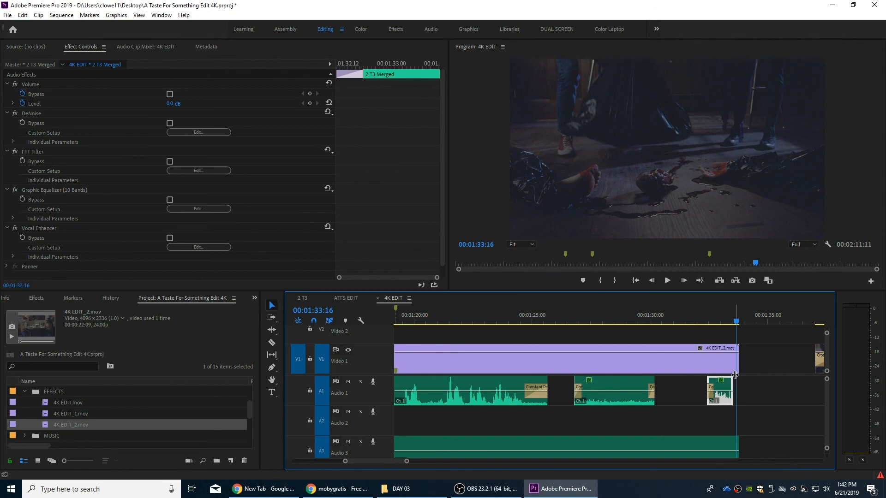
pyautogui.click(708, 316)
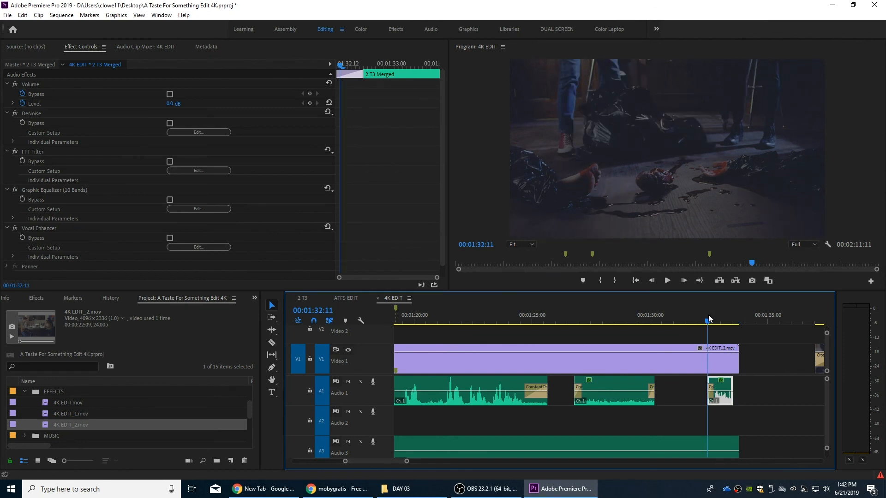
pyautogui.press('space')
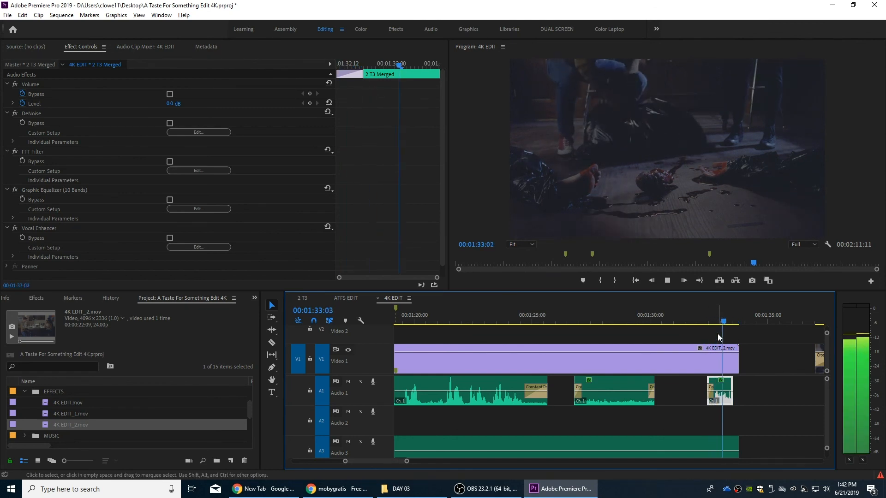
pyautogui.press('space')
# Extend the end of the last Audio 1 clip to the end of 4K EDIT_2.mov and play it through from the clip's start.
pyautogui.press('=')
pyautogui.moveTo(622, 379); pyautogui.dragTo(649, 380)
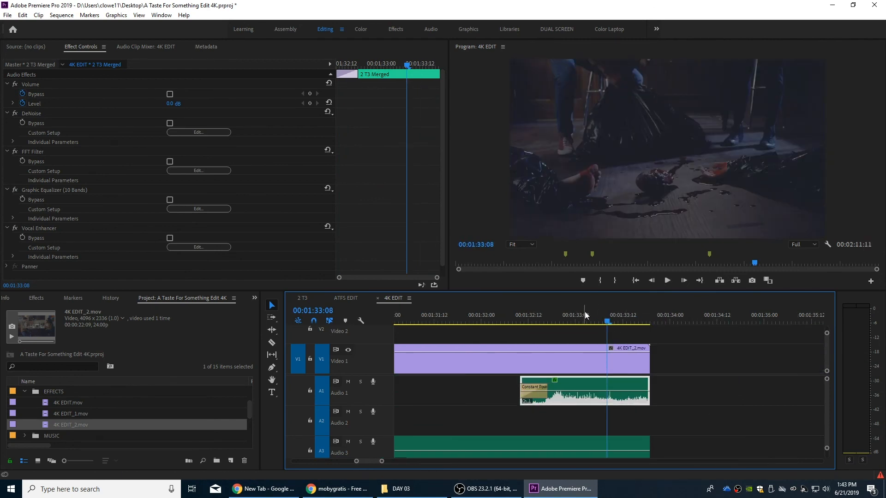
pyautogui.click(520, 323)
pyautogui.press('space')
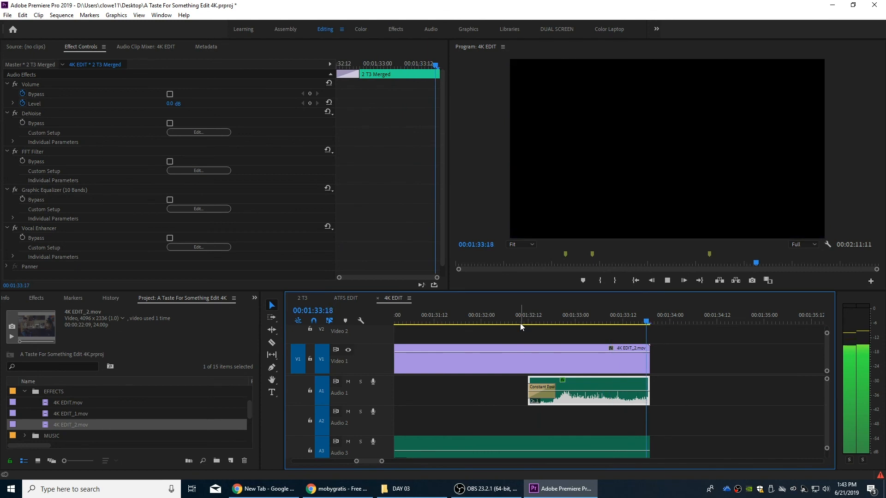
pyautogui.press('space')
pyautogui.press('-')
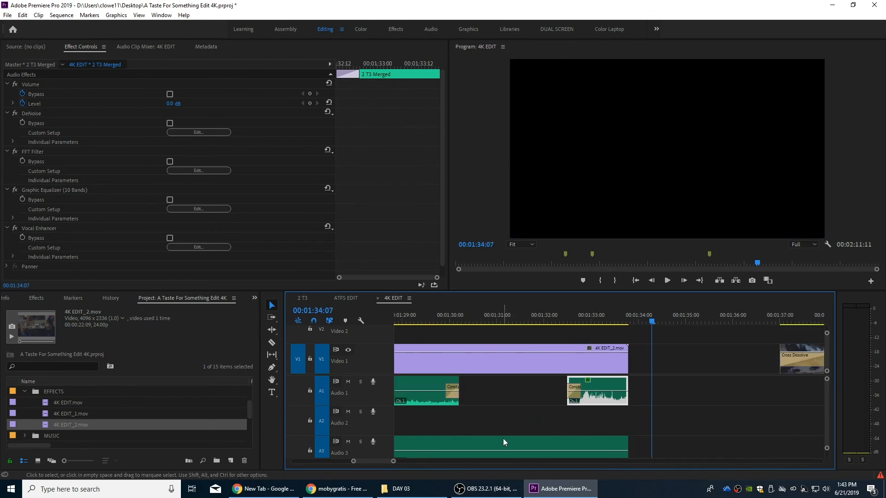
pyautogui.press('\\')
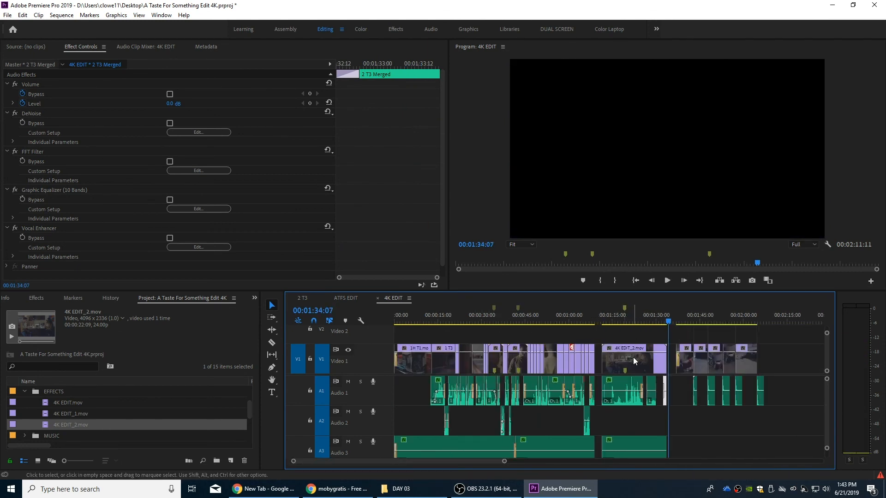